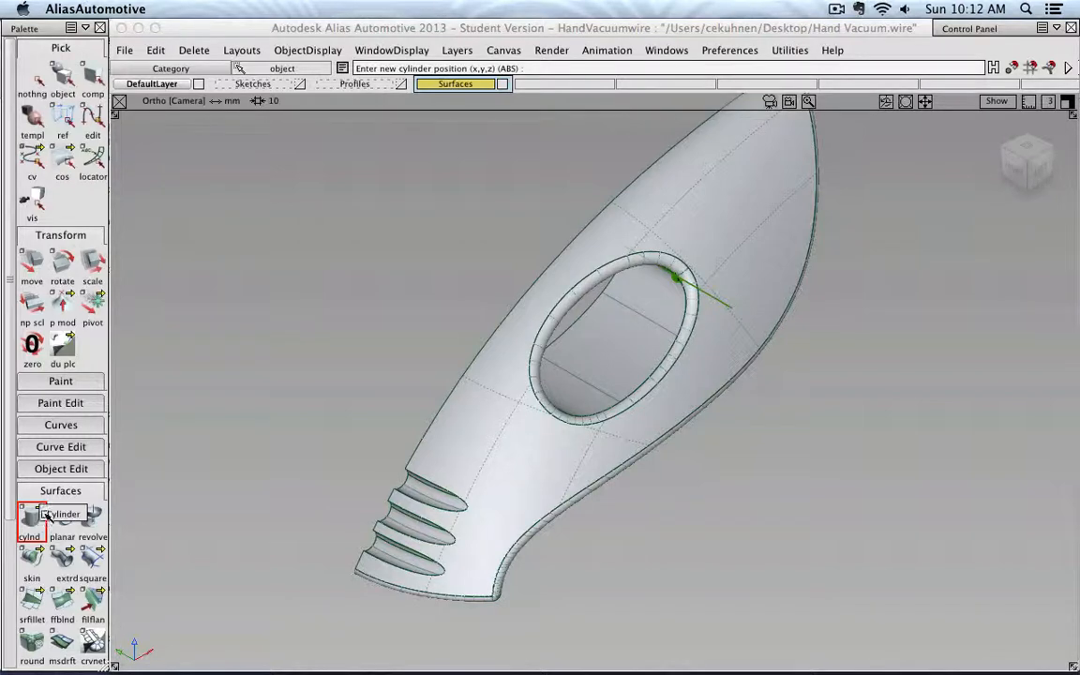
{"action": "right_click", "coordinate": [469, 86]}
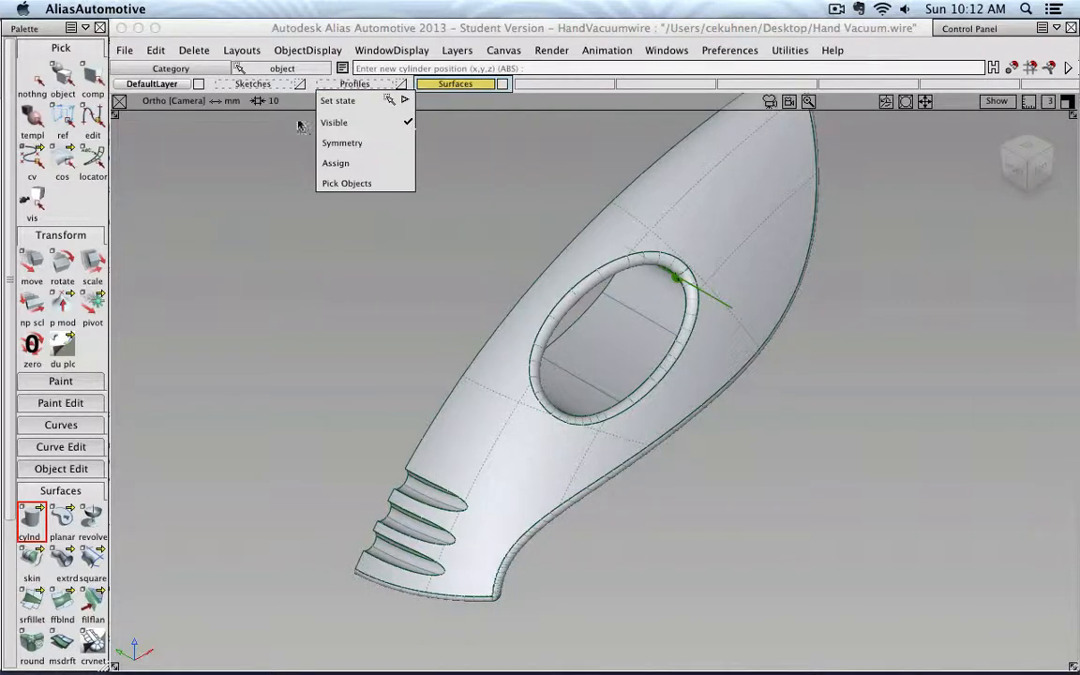
{"action": "left_click", "coordinate": [342, 323]}
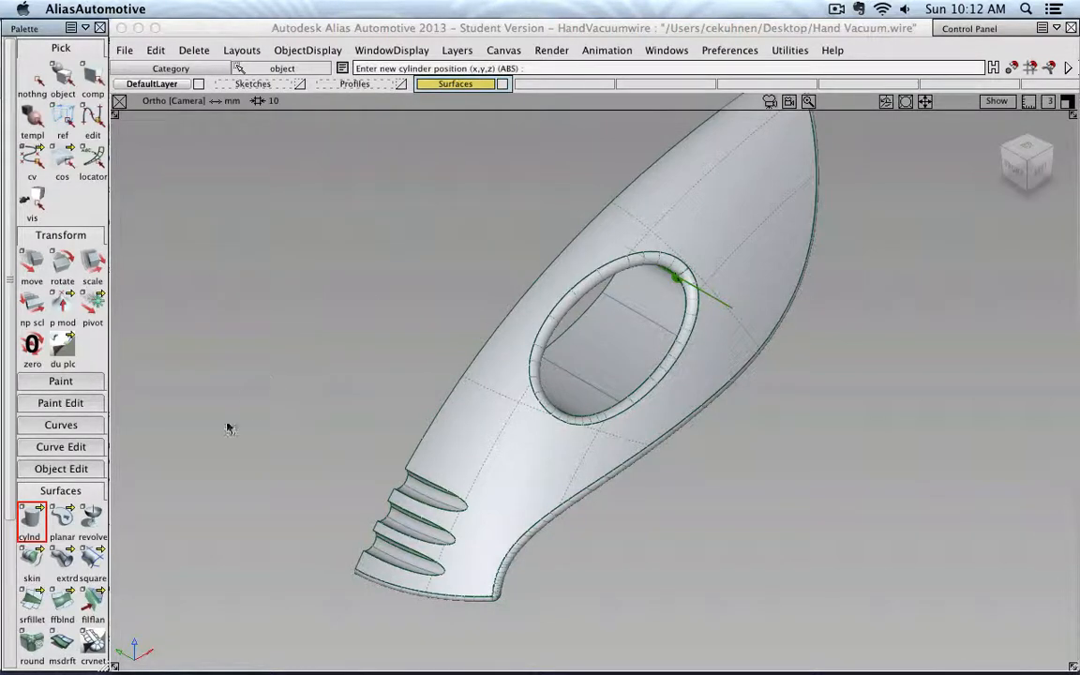
- Switch to the top view and create a cylinder with 180 degree sweep, 4 spans and 0 caps
{"action": "left_click", "coordinate": [1029, 148]}
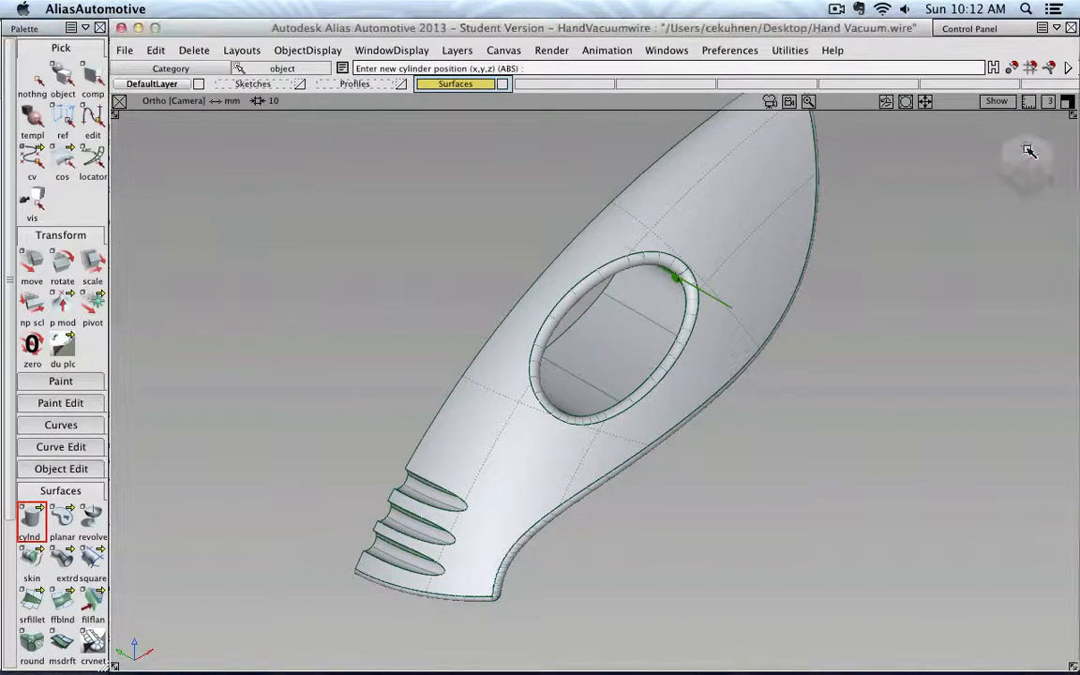
{"action": "left_click", "coordinate": [1029, 148]}
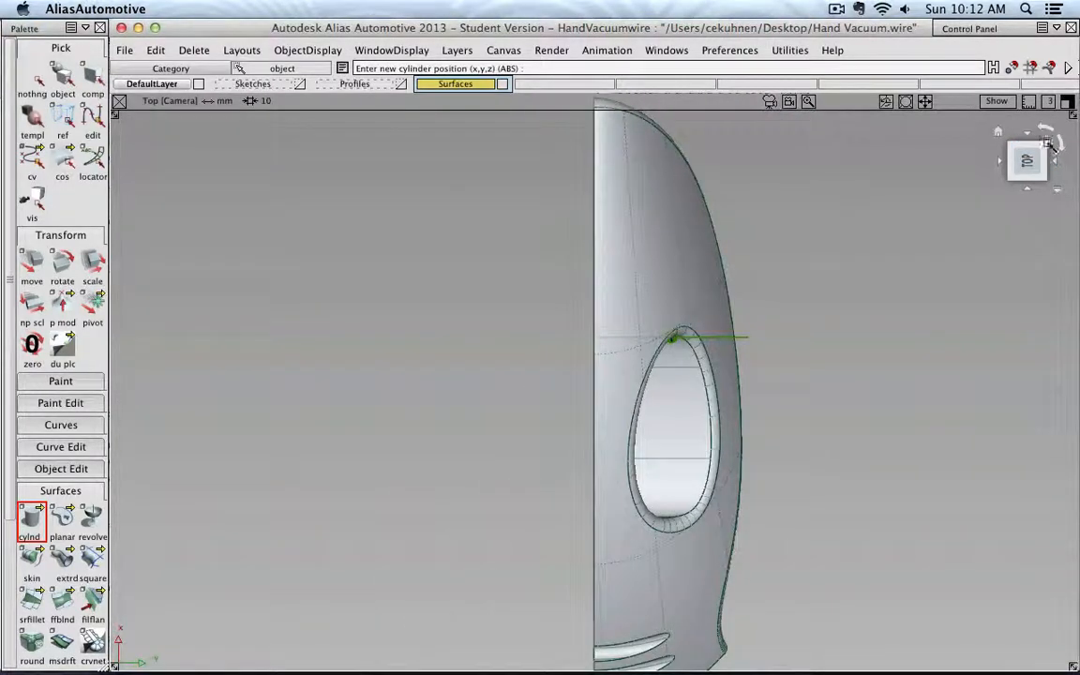
{"action": "left_click", "coordinate": [1061, 147]}
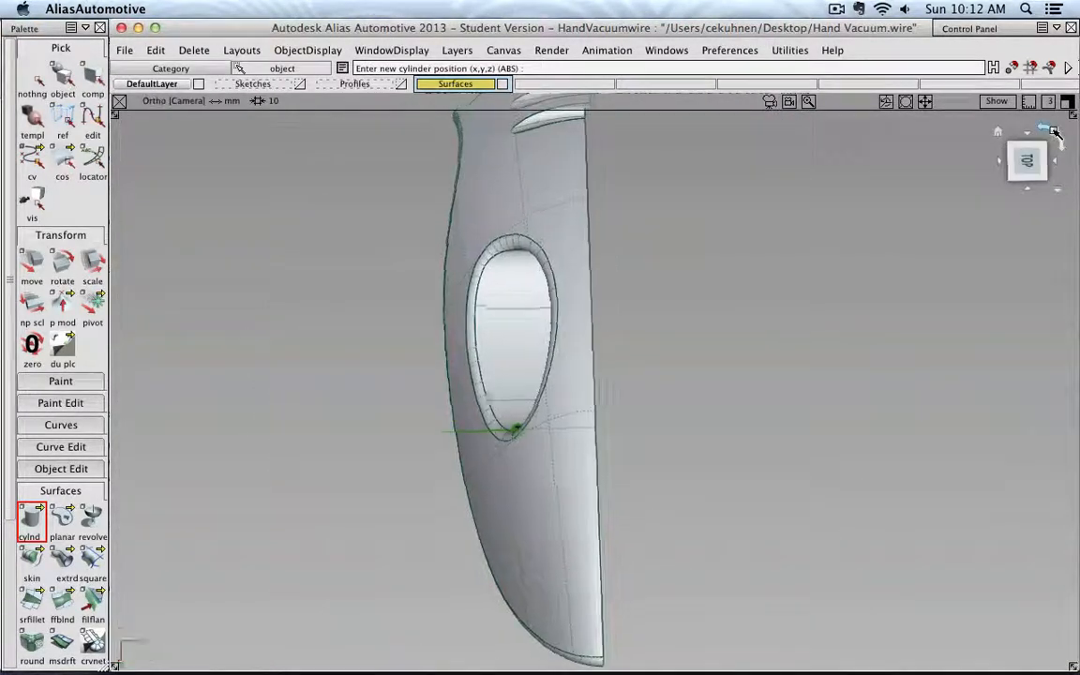
{"action": "double_click", "coordinate": [34, 518]}
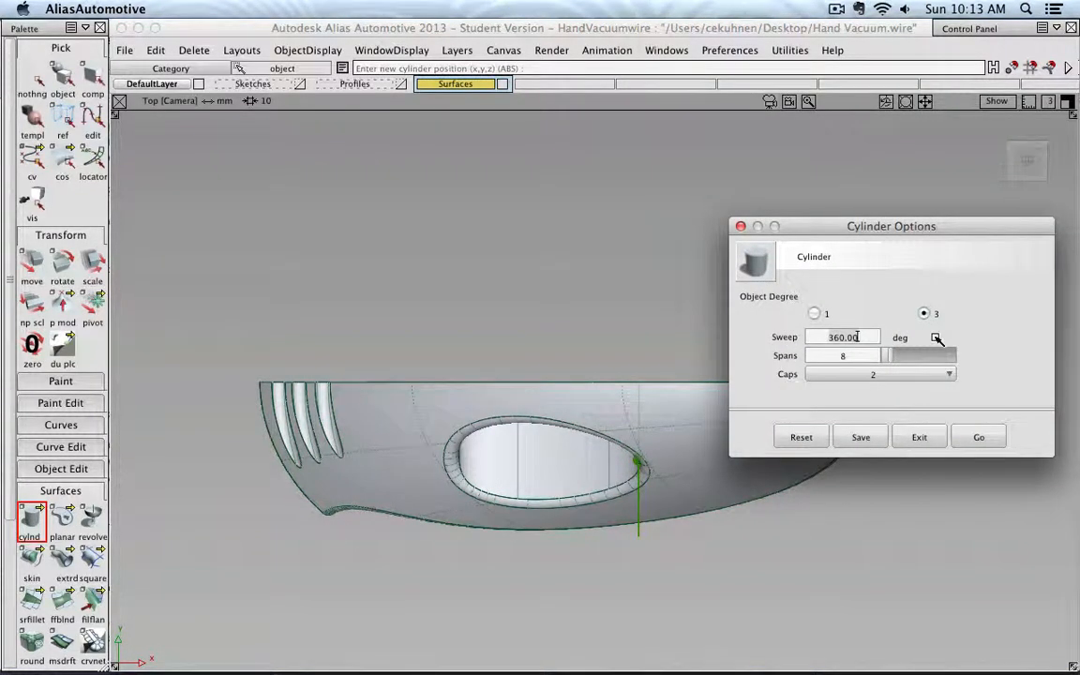
{"action": "type", "text": "180"}
{"action": "left_click", "coordinate": [851, 356]}
{"action": "left_click", "coordinate": [891, 374]}
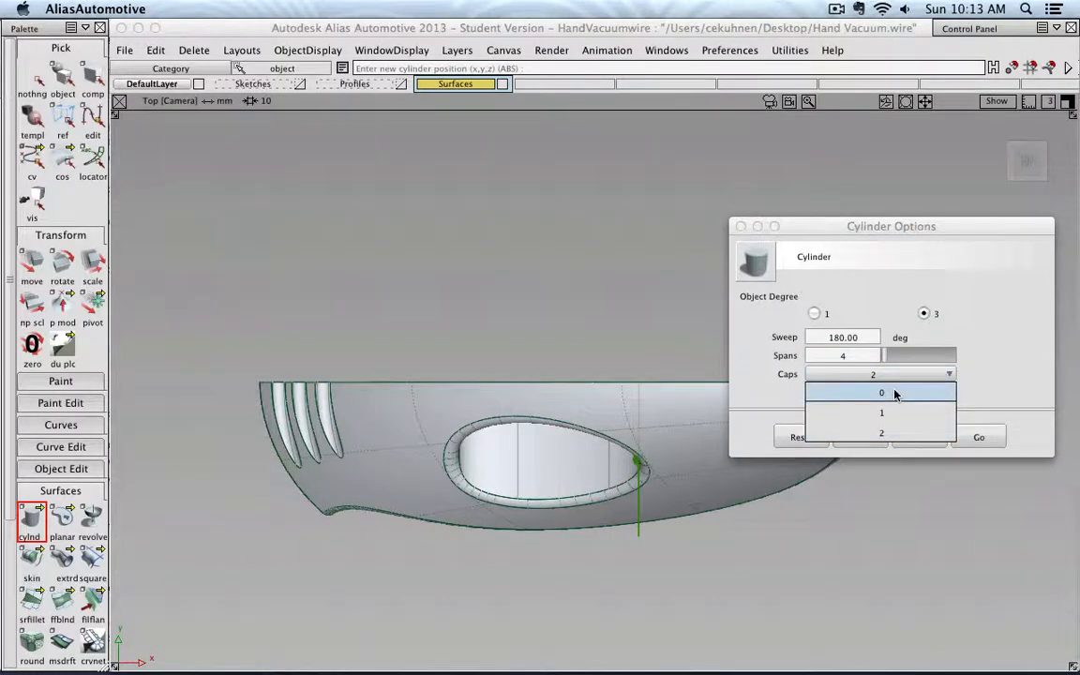
{"action": "left_click", "coordinate": [895, 394]}
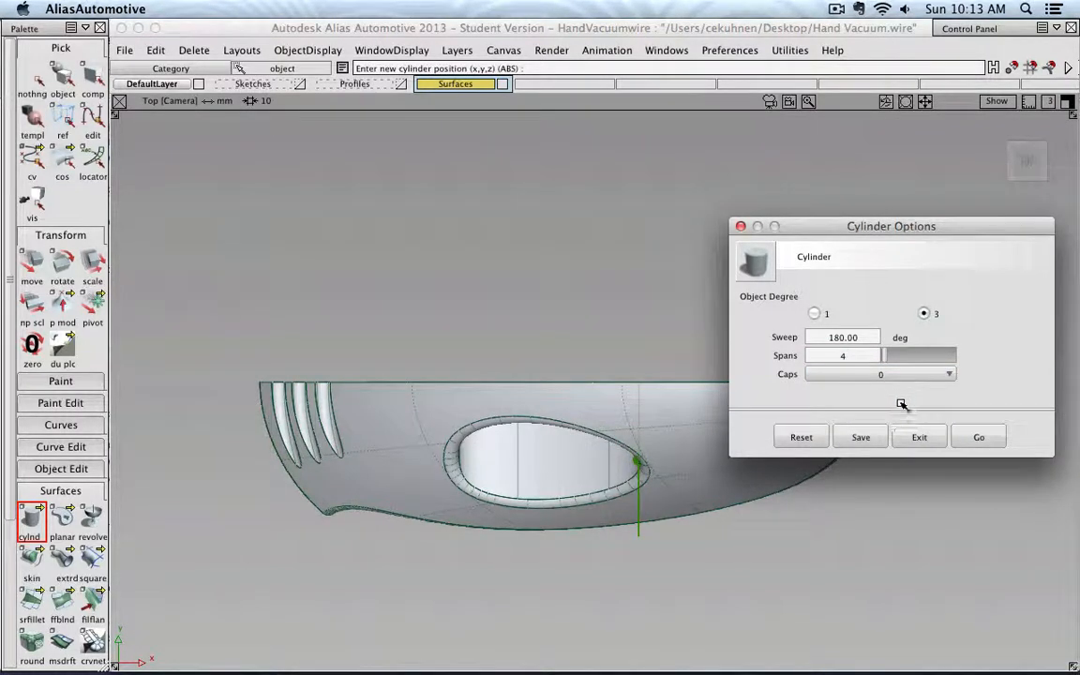
{"action": "left_click", "coordinate": [981, 436]}
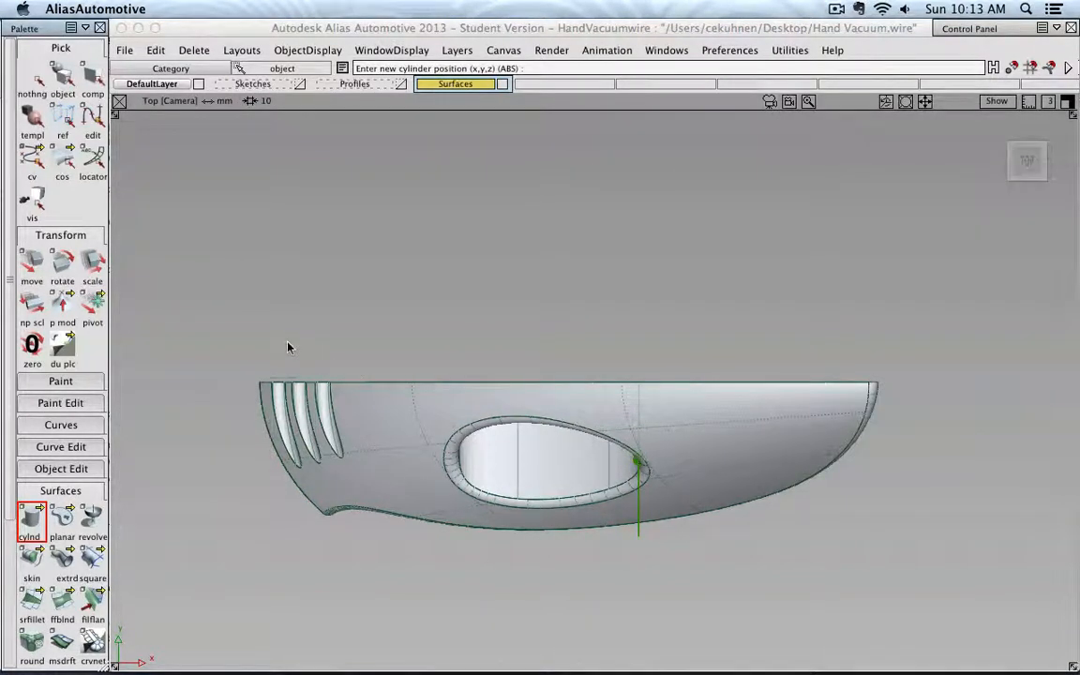
- Place the half cylinder at about -240, 0, 0, just behind the handle's grooved end
{"action": "middle_click_drag", "start_coordinate": [288, 347], "coordinate": [621, 333], "text": "alt+shift"}
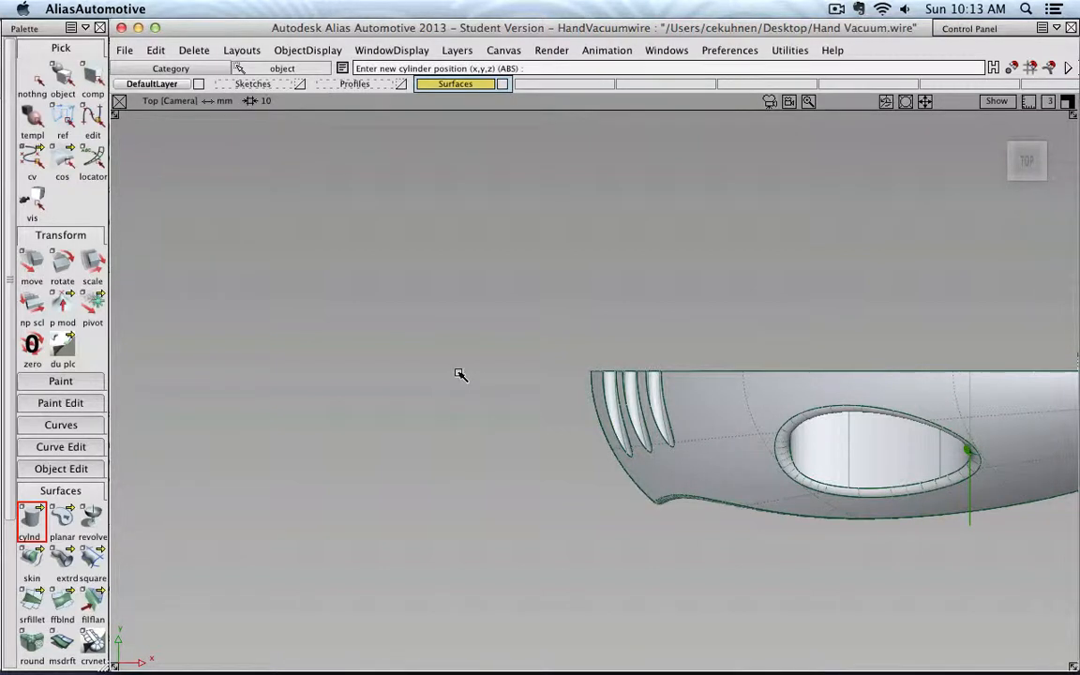
{"action": "left_click", "coordinate": [454, 371]}
{"action": "left_click_drag", "start_coordinate": [455, 370], "coordinate": [506, 370]}
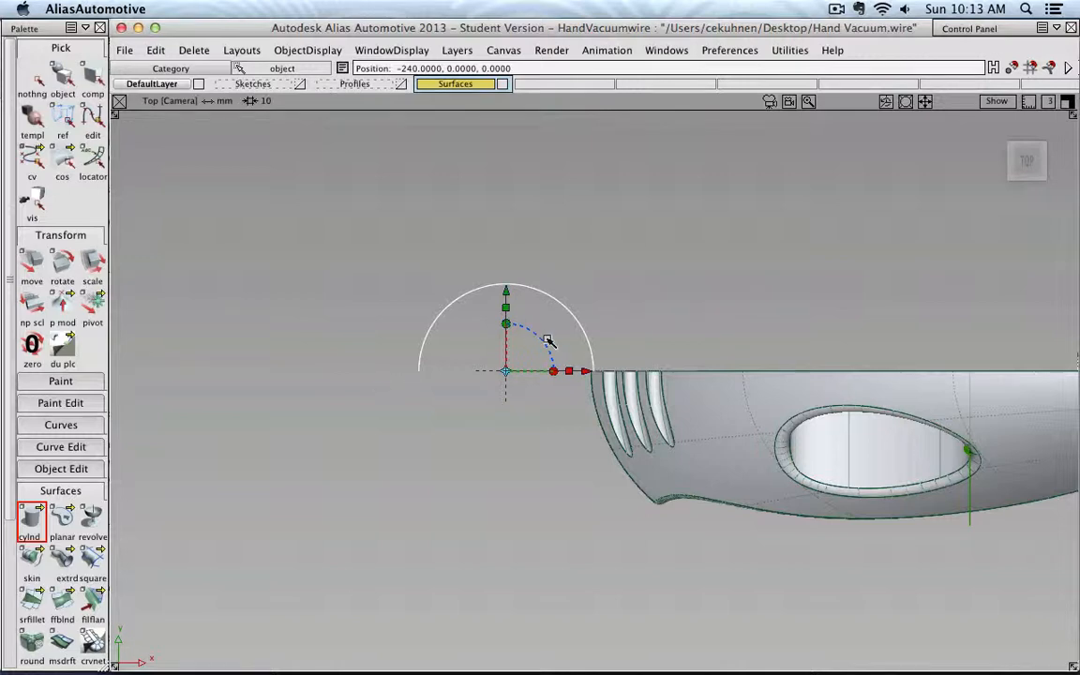
{"action": "left_click", "coordinate": [1011, 177]}
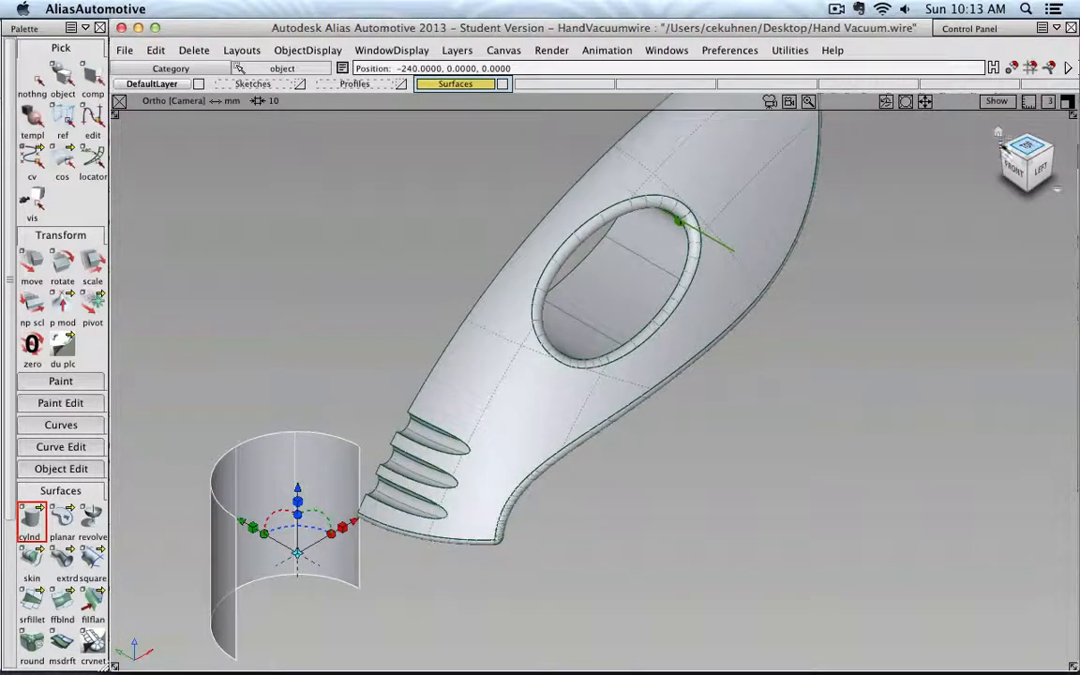
- Select the half cylinder and rotate it 0, 0, 180 degrees
{"action": "left_click", "coordinate": [35, 87]}
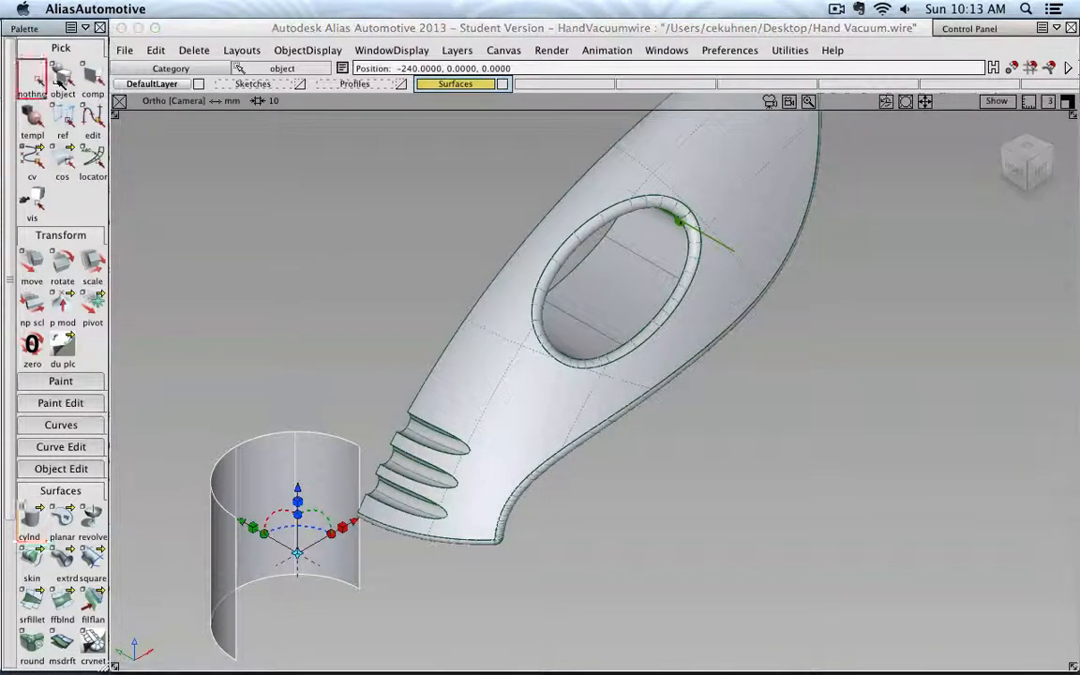
{"action": "left_click", "coordinate": [61, 84]}
{"action": "left_click", "coordinate": [290, 435]}
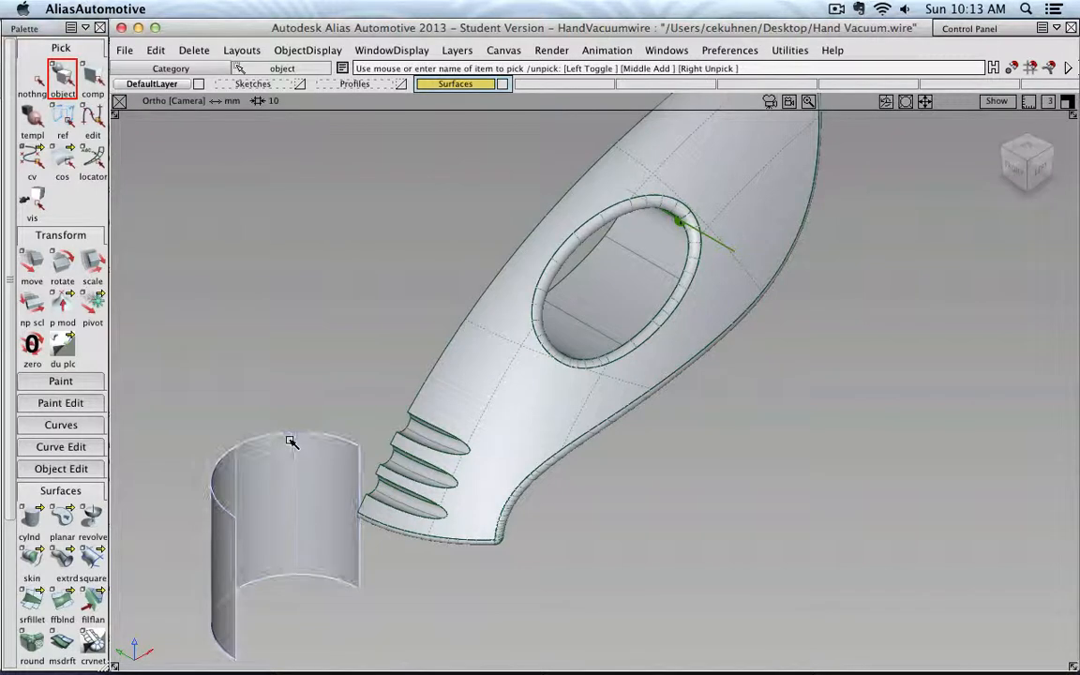
{"action": "left_click", "coordinate": [60, 267]}
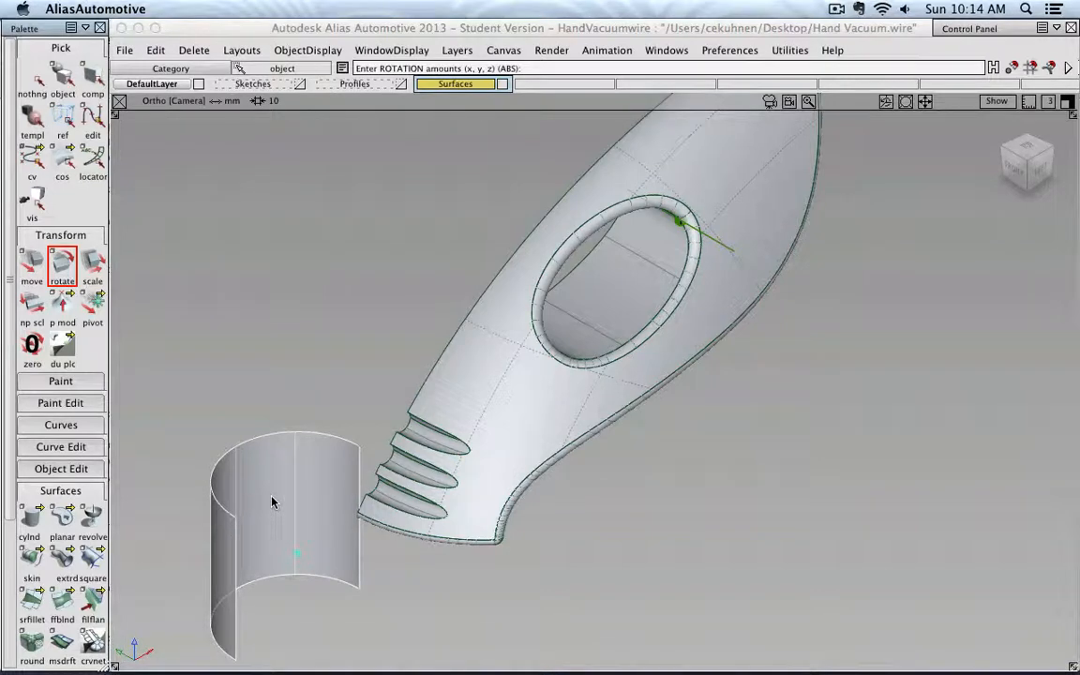
{"action": "left_click", "coordinate": [541, 69]}
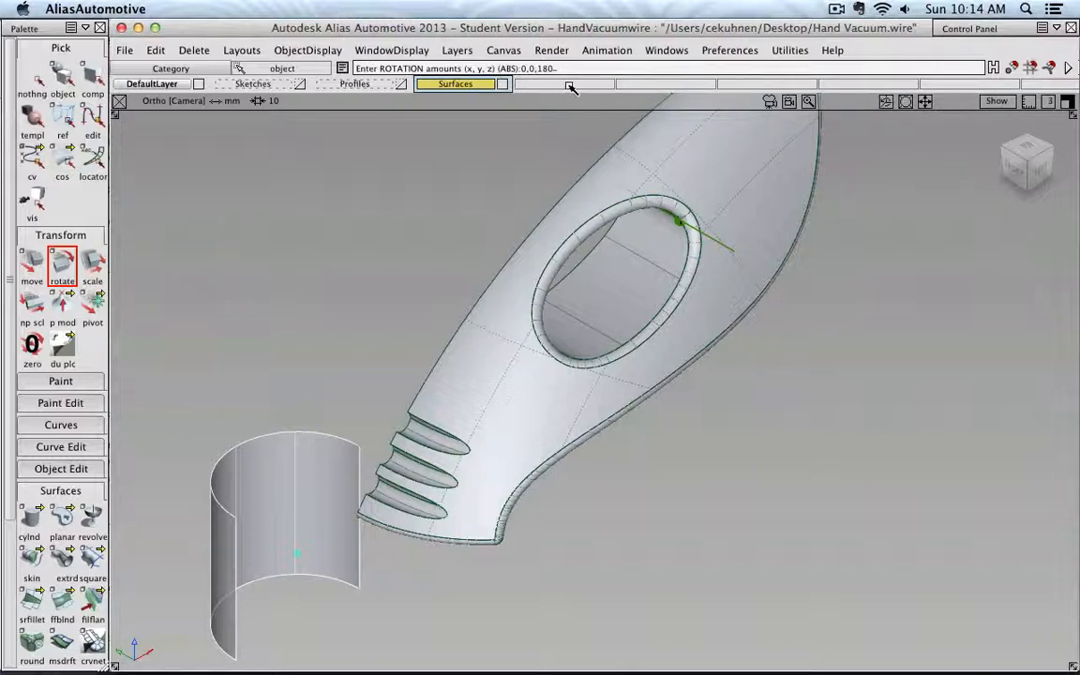
{"action": "key", "text": "Return"}
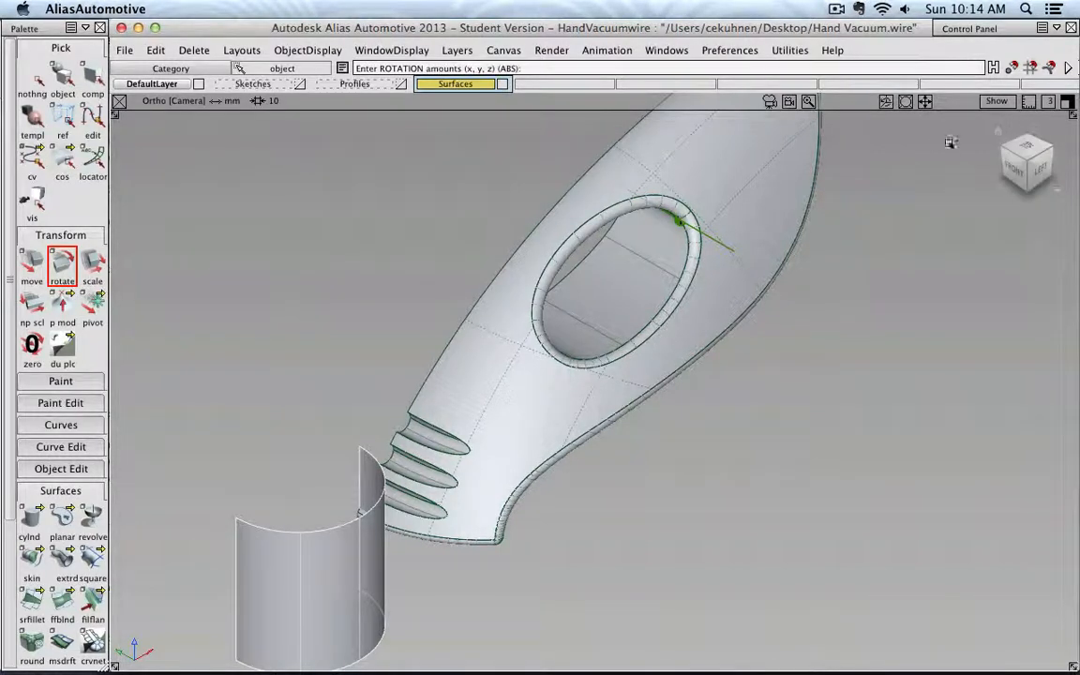
- In the top view, scale the half cylinder down to about a third of its size
{"action": "left_click", "coordinate": [1033, 148]}
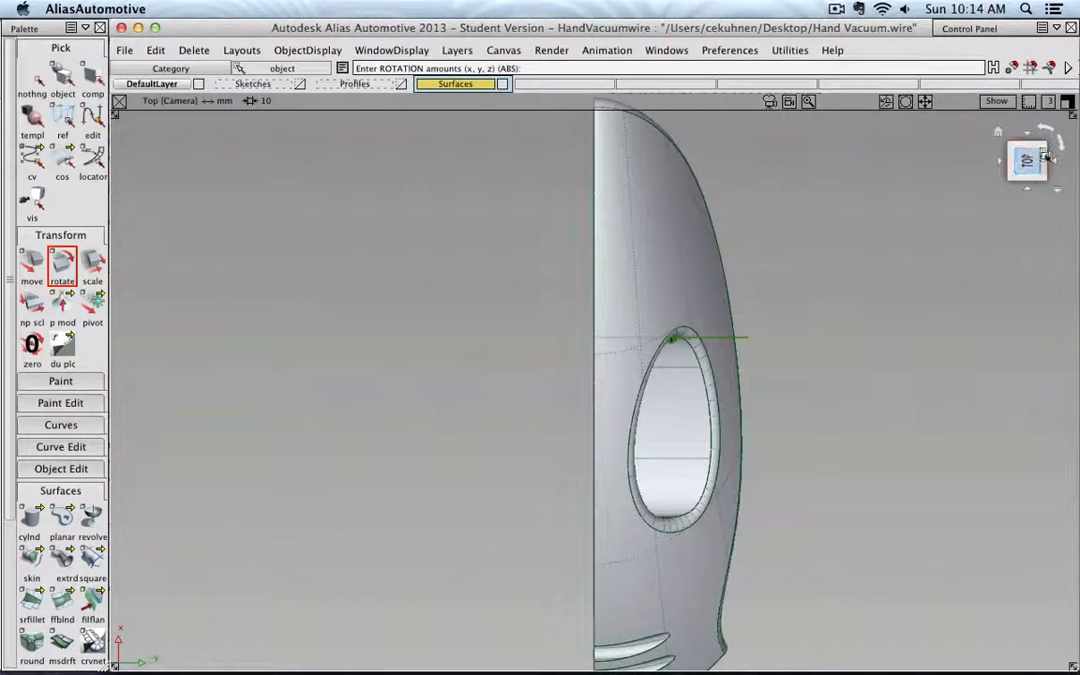
{"action": "left_click", "coordinate": [1047, 132]}
{"action": "left_click", "coordinate": [1047, 131]}
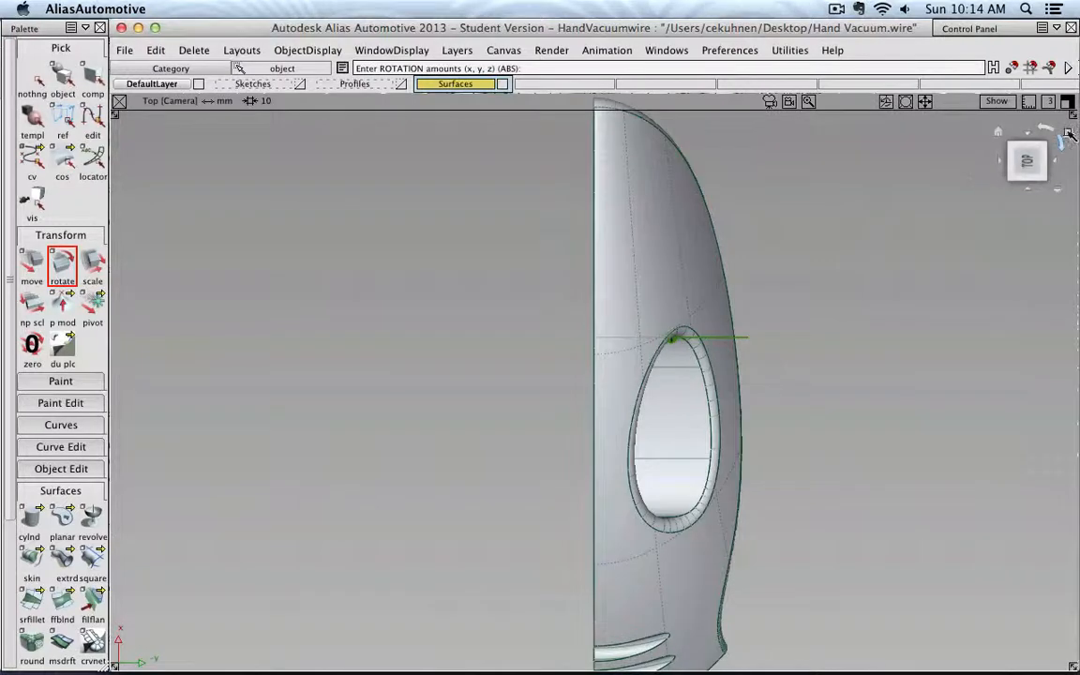
{"action": "left_click", "coordinate": [1061, 140]}
{"action": "middle_click_drag", "start_coordinate": [506, 284], "coordinate": [642, 261], "text": "alt+shift"}
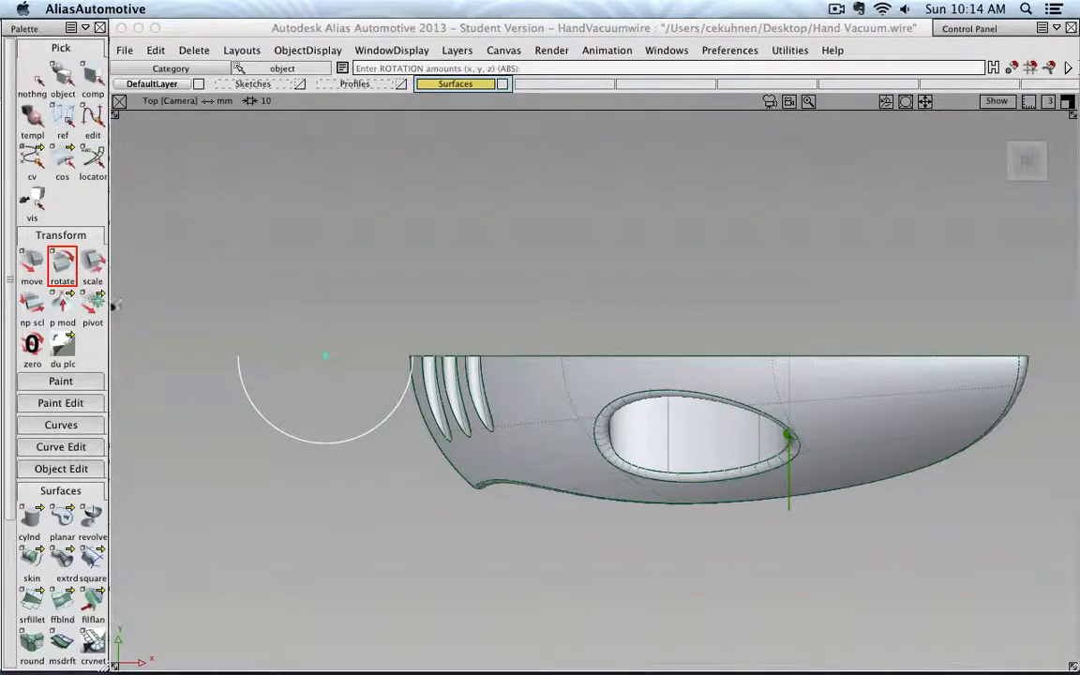
{"action": "left_click", "coordinate": [86, 279]}
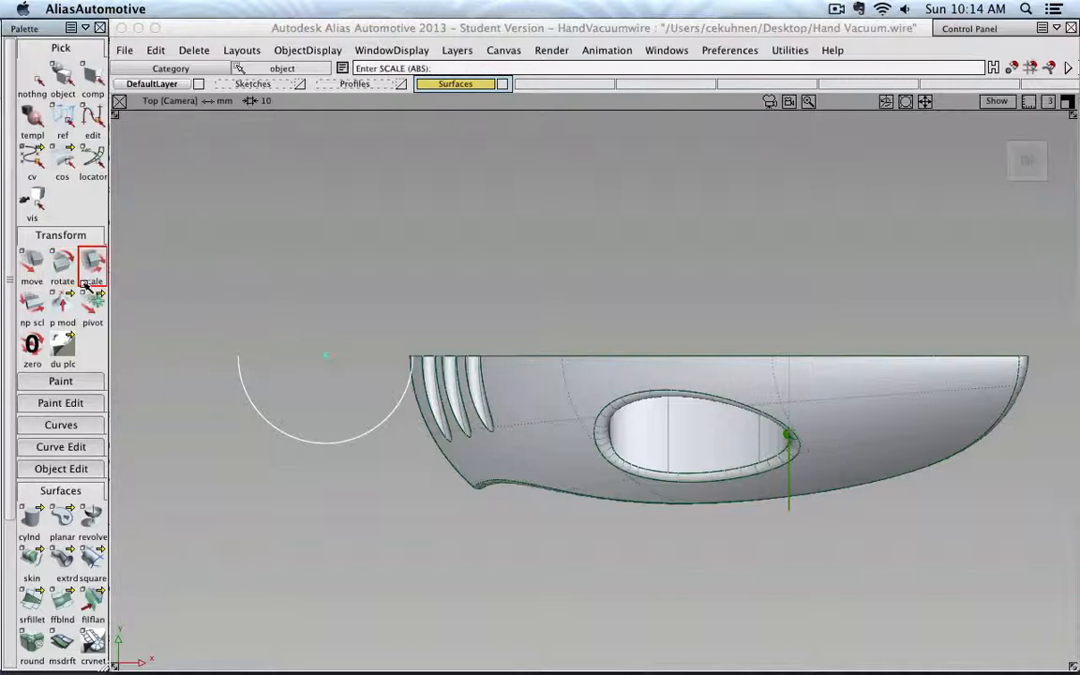
{"action": "left_click_drag", "start_coordinate": [175, 570], "coordinate": [100, 590]}
{"action": "left_click_drag", "start_coordinate": [279, 538], "coordinate": [299, 525]}
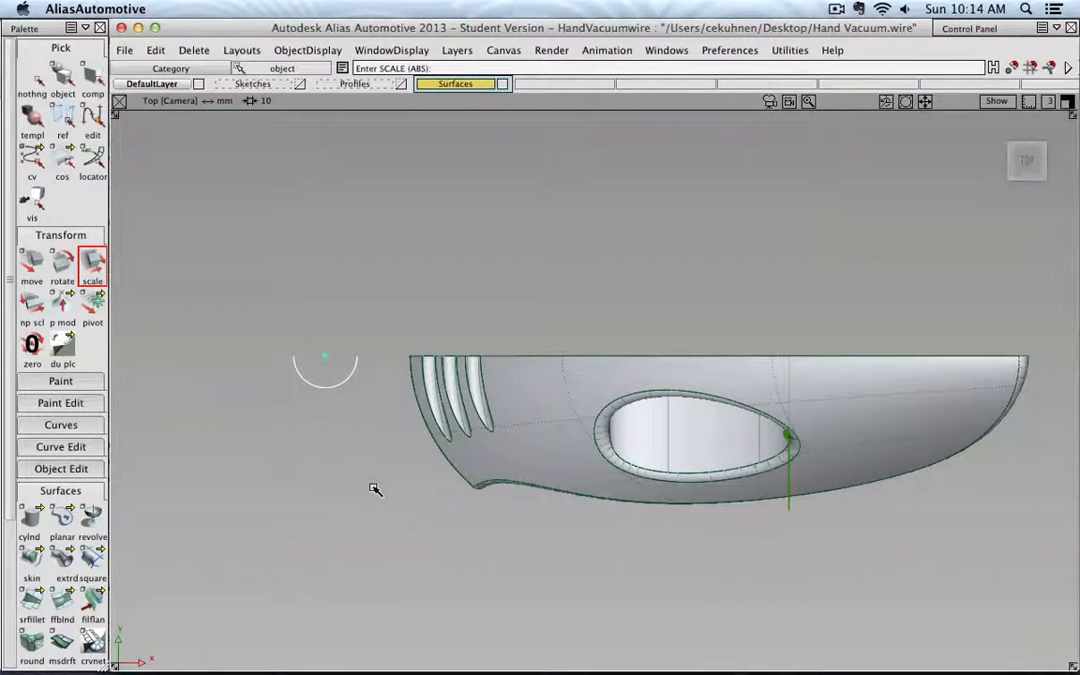
{"action": "left_click_drag", "start_coordinate": [374, 489], "coordinate": [371, 491]}
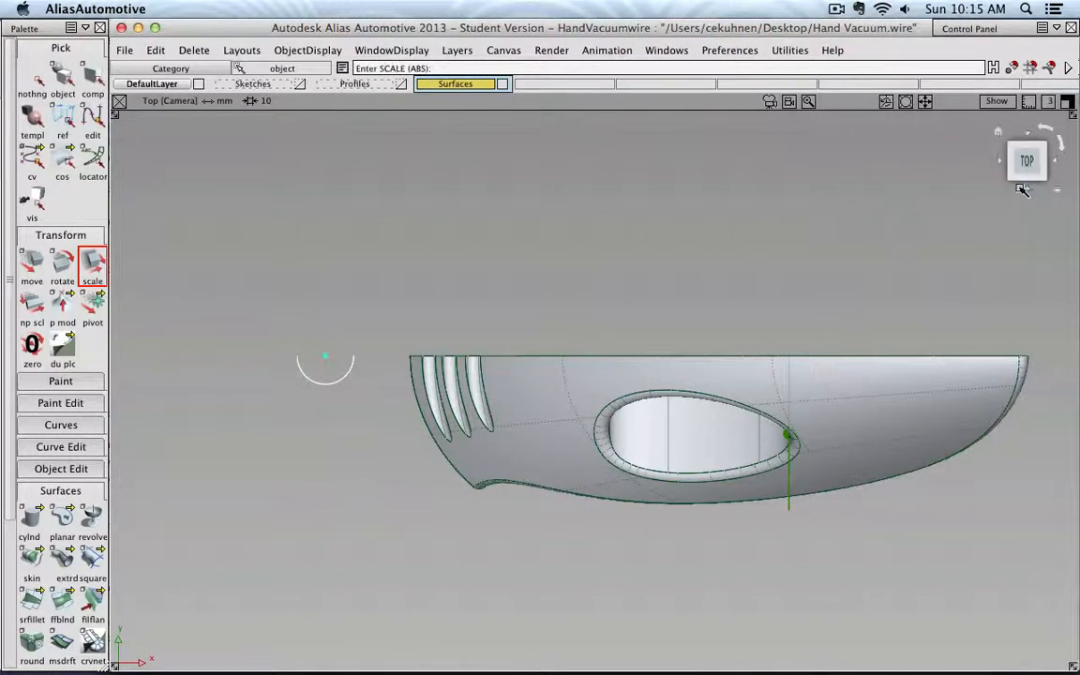
- In the left view, move the small cylinder up beside the handle's grooved end
{"action": "left_click", "coordinate": [1022, 190]}
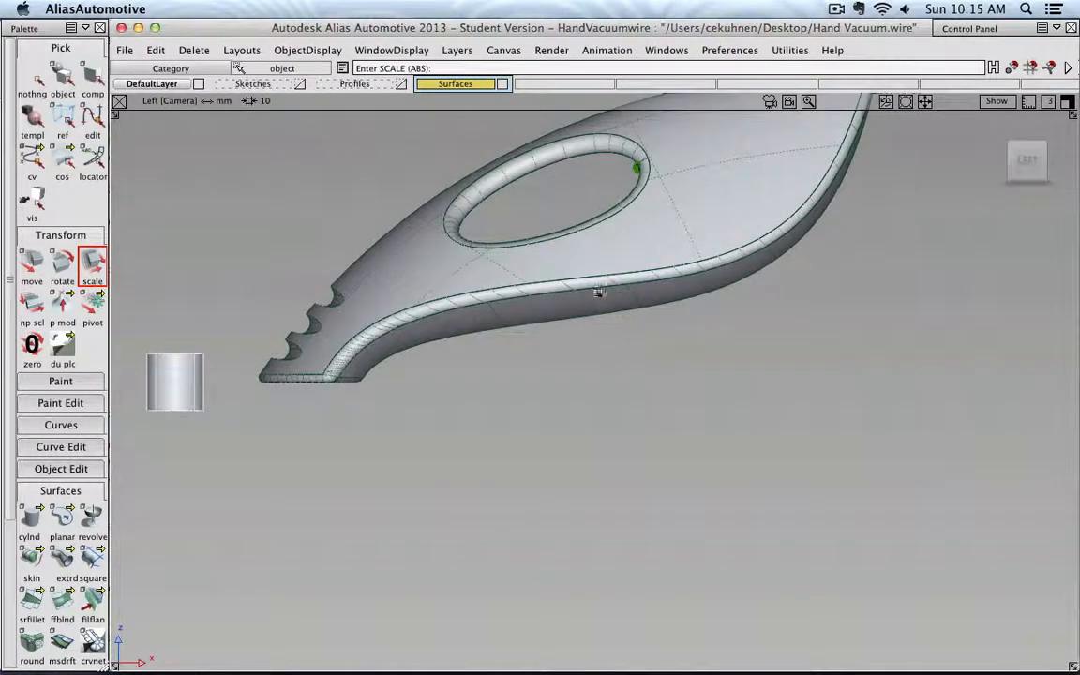
{"action": "middle_click_drag", "start_coordinate": [298, 262], "coordinate": [465, 333], "text": "alt+shift"}
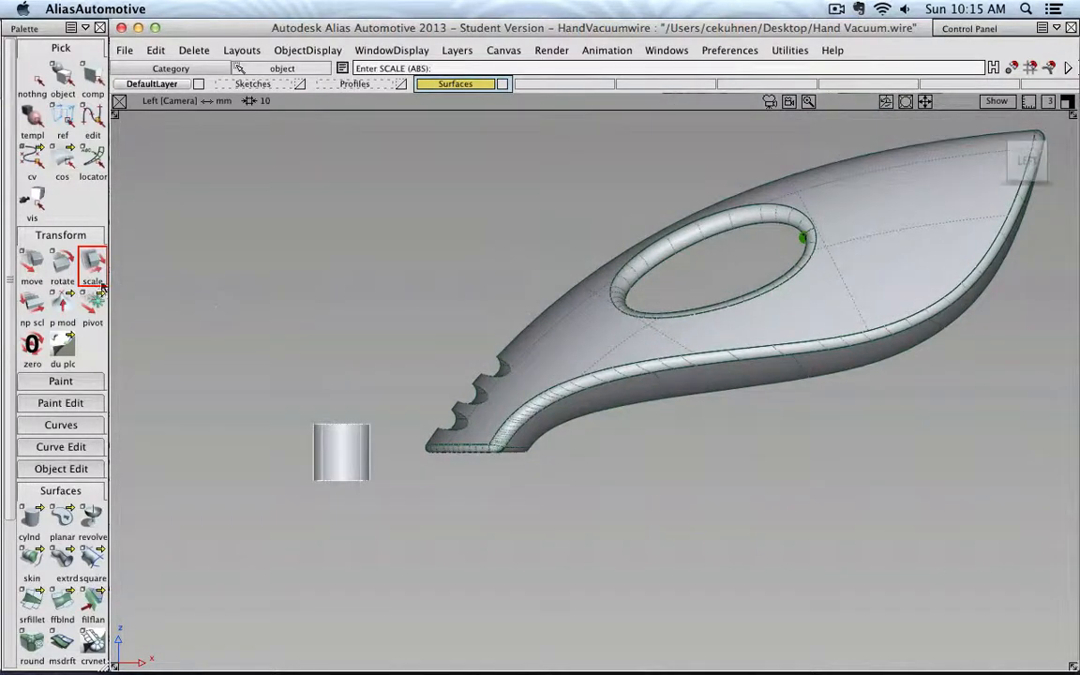
{"action": "left_click", "coordinate": [62, 263]}
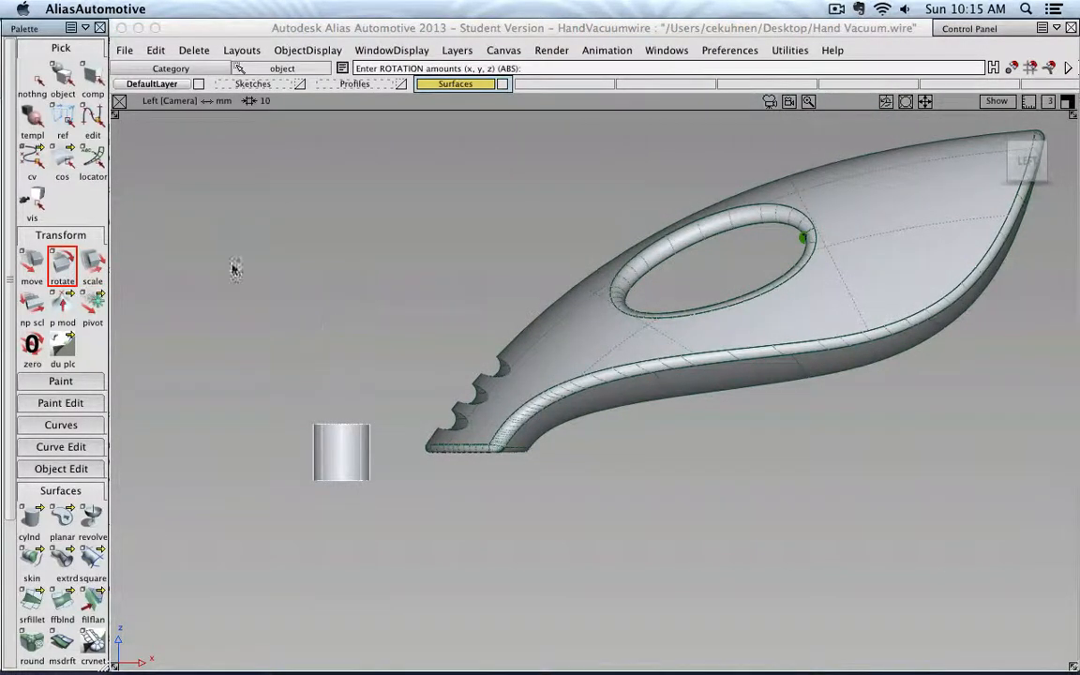
{"action": "left_click", "coordinate": [31, 263]}
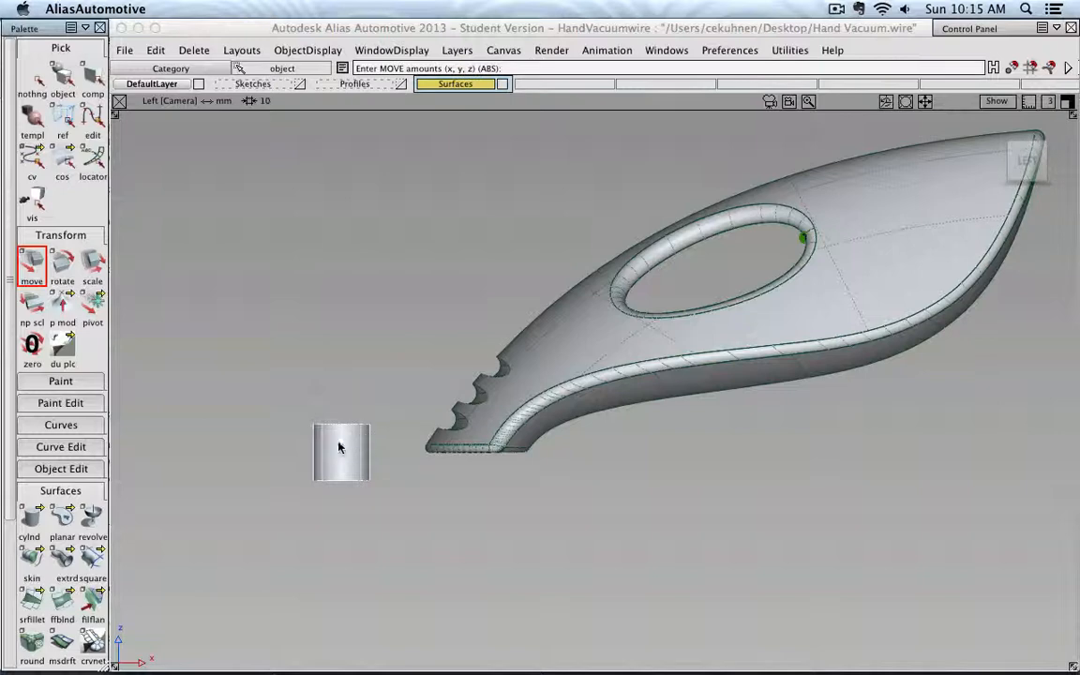
{"action": "left_click_drag", "start_coordinate": [339, 398], "coordinate": [506, 222]}
{"action": "middle_click_drag", "start_coordinate": [561, 218], "coordinate": [522, 277], "text": "alt+shift"}
{"action": "scroll", "coordinate": [503, 260], "scroll_direction": "up", "scroll_amount": 4}
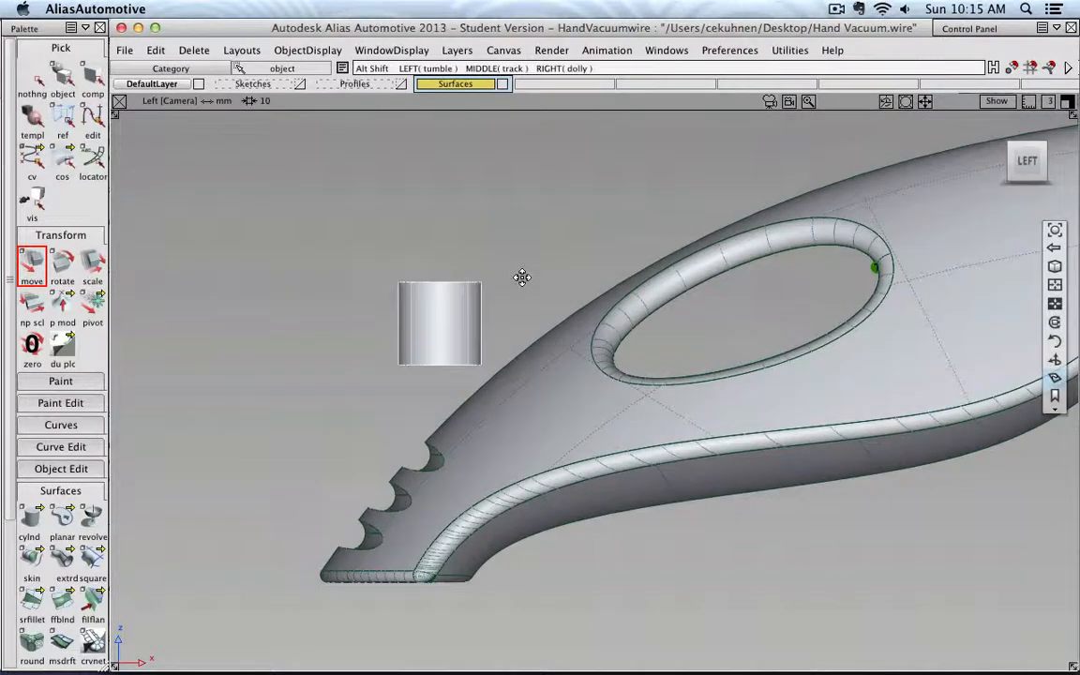
- Set the Move tool's type to Local
{"action": "double_click", "coordinate": [32, 265]}
{"action": "left_click", "coordinate": [905, 360]}
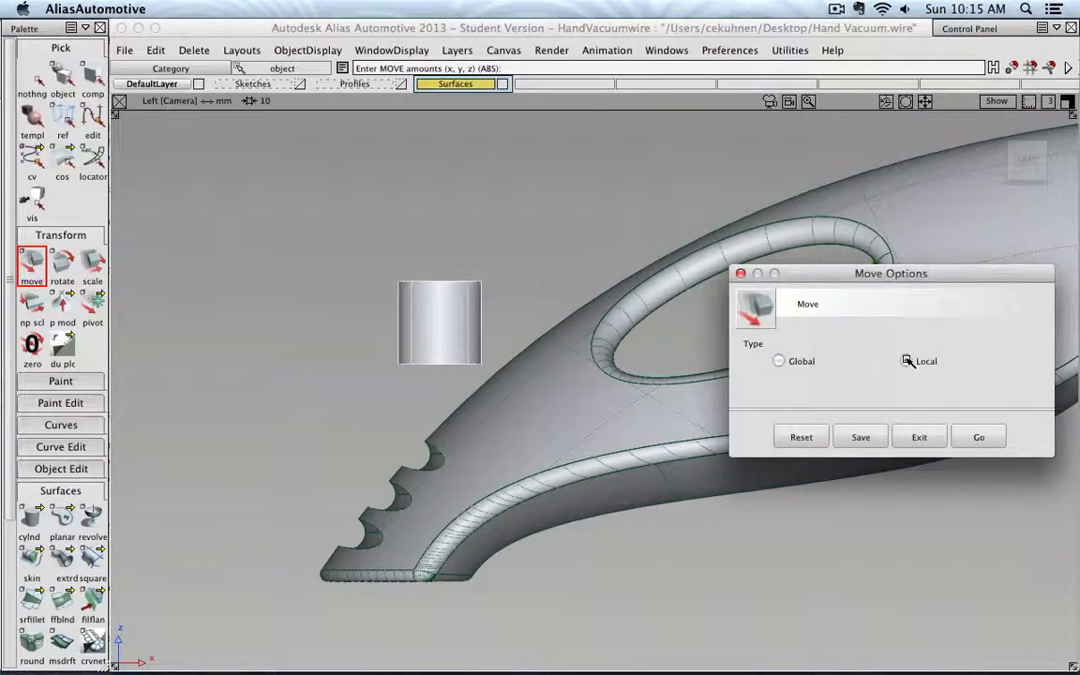
{"action": "left_click", "coordinate": [979, 437]}
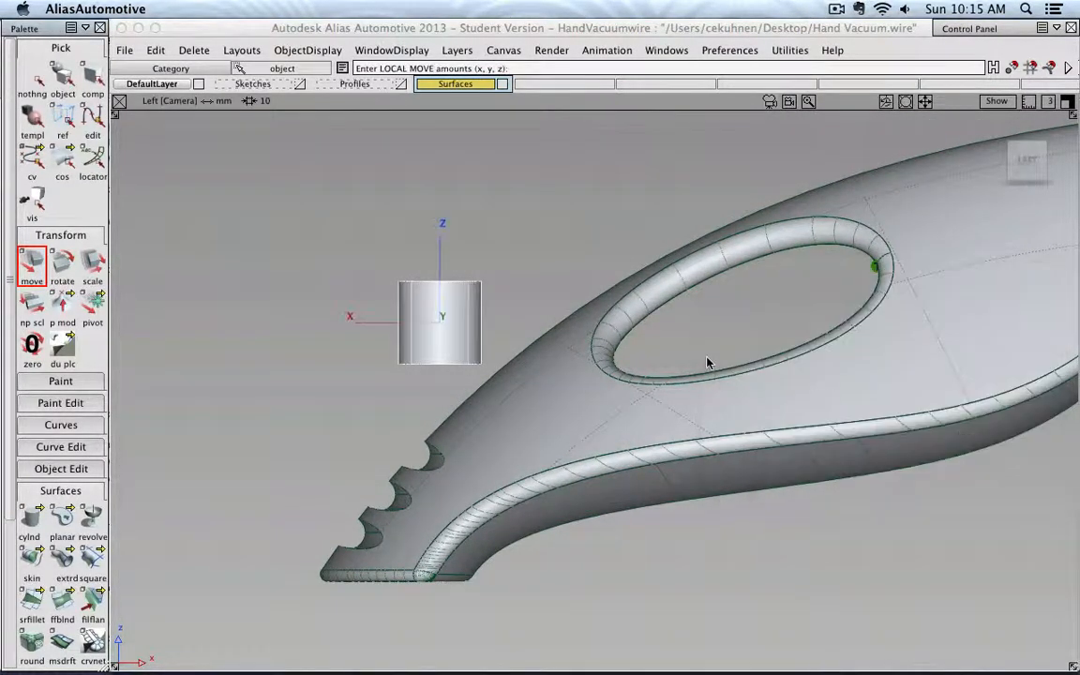
- Set the Rotate tool to Local and tilt the cylinder to follow the handle's slope
{"action": "double_click", "coordinate": [62, 265]}
{"action": "left_click", "coordinate": [908, 343]}
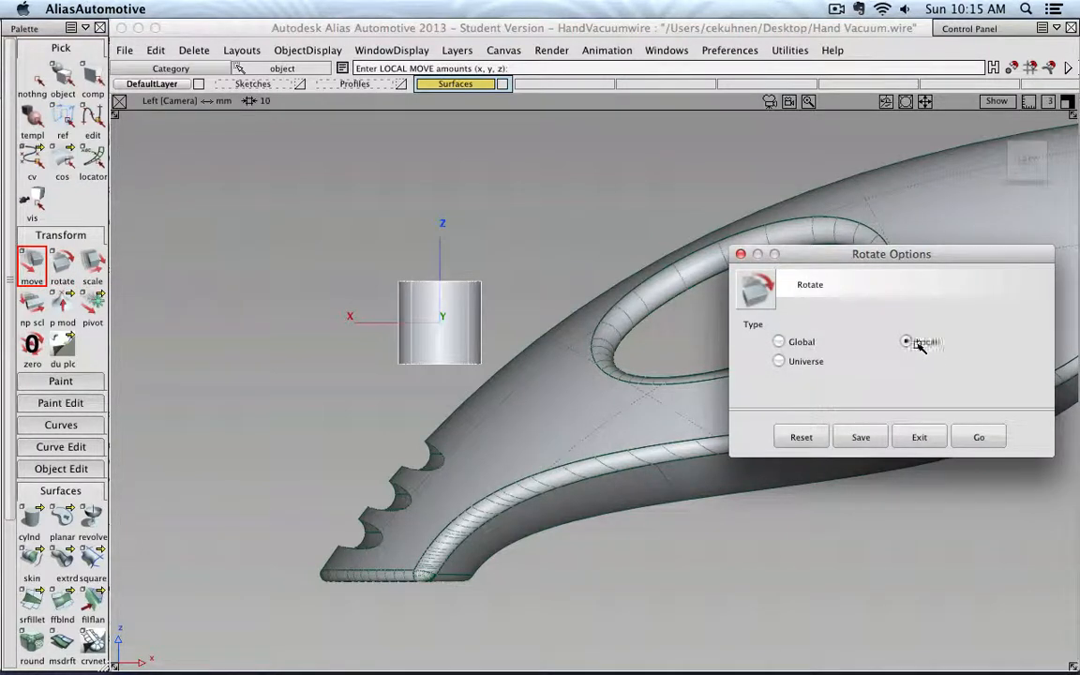
{"action": "left_click", "coordinate": [979, 437]}
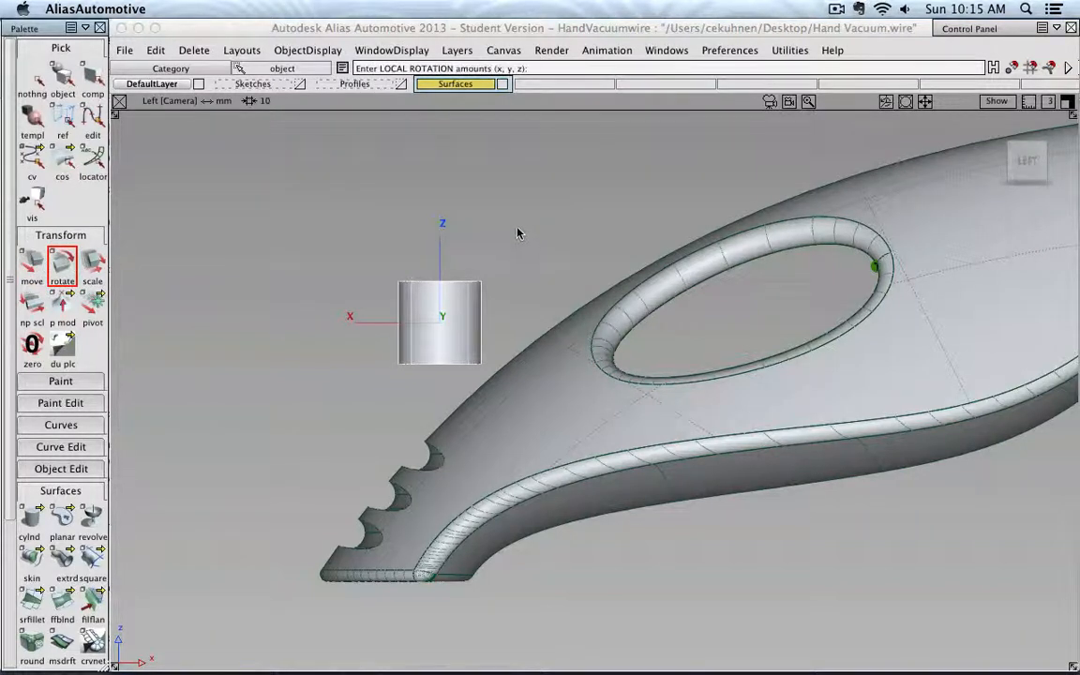
{"action": "middle_click_drag", "start_coordinate": [527, 242], "coordinate": [841, 207]}
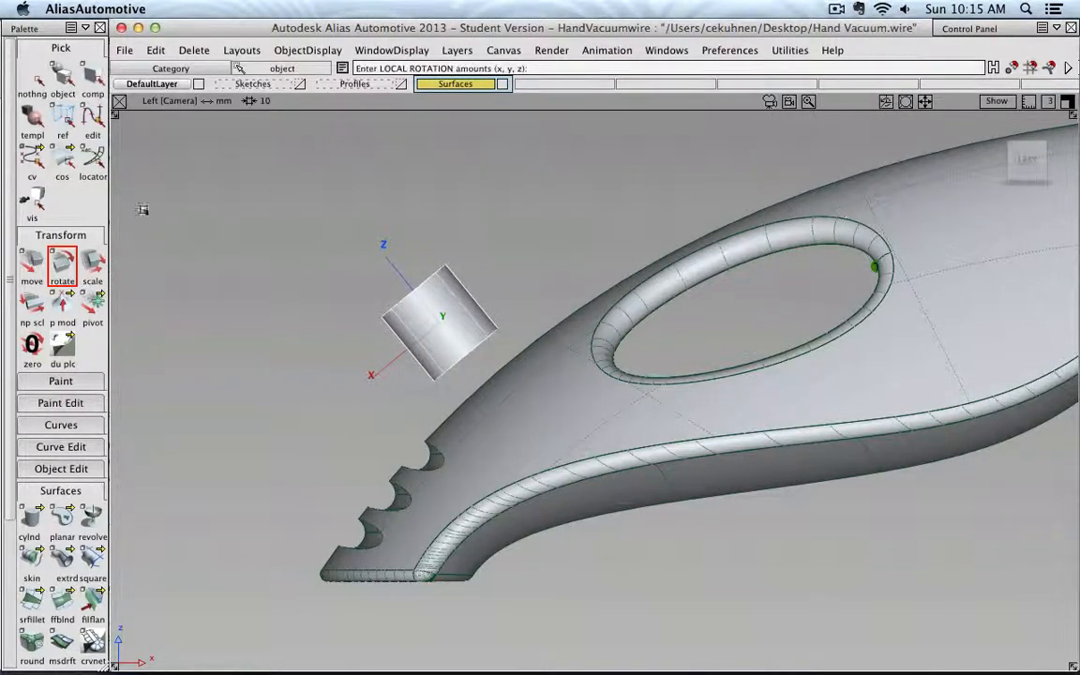
- Move the tilted cylinder along its local axes down onto the handle's upper surface near the grooves
{"action": "left_click", "coordinate": [31, 262]}
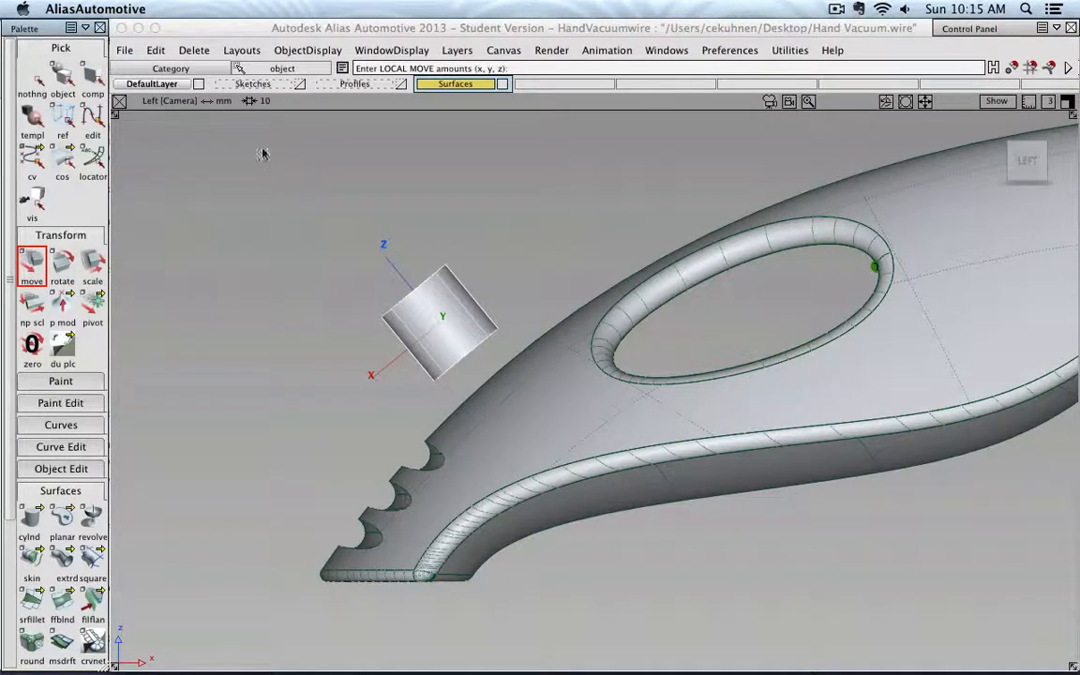
{"action": "right_click_drag", "start_coordinate": [263, 154], "coordinate": [367, 243]}
{"action": "mouse_move", "coordinate": [367, 275]}
{"action": "left_mouse_down"}
{"action": "mouse_move", "coordinate": [379, 270]}
{"action": "mouse_move", "coordinate": [340, 291]}
{"action": "mouse_move", "coordinate": [349, 287]}
{"action": "left_mouse_up"}
{"action": "scroll", "coordinate": [453, 250], "scroll_direction": "up", "scroll_amount": 5}
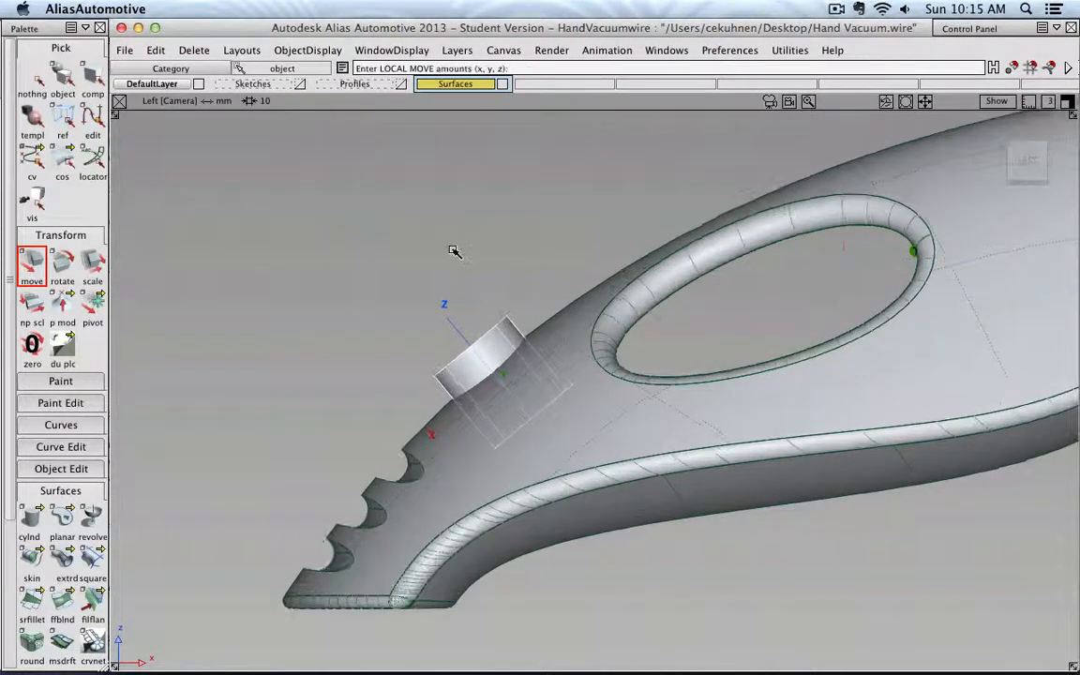
- Fine-tune the tilted cylinder with local rotate and move so it sits flush on the handle's upper surface
{"action": "right_click_drag", "start_coordinate": [326, 204], "coordinate": [335, 235]}
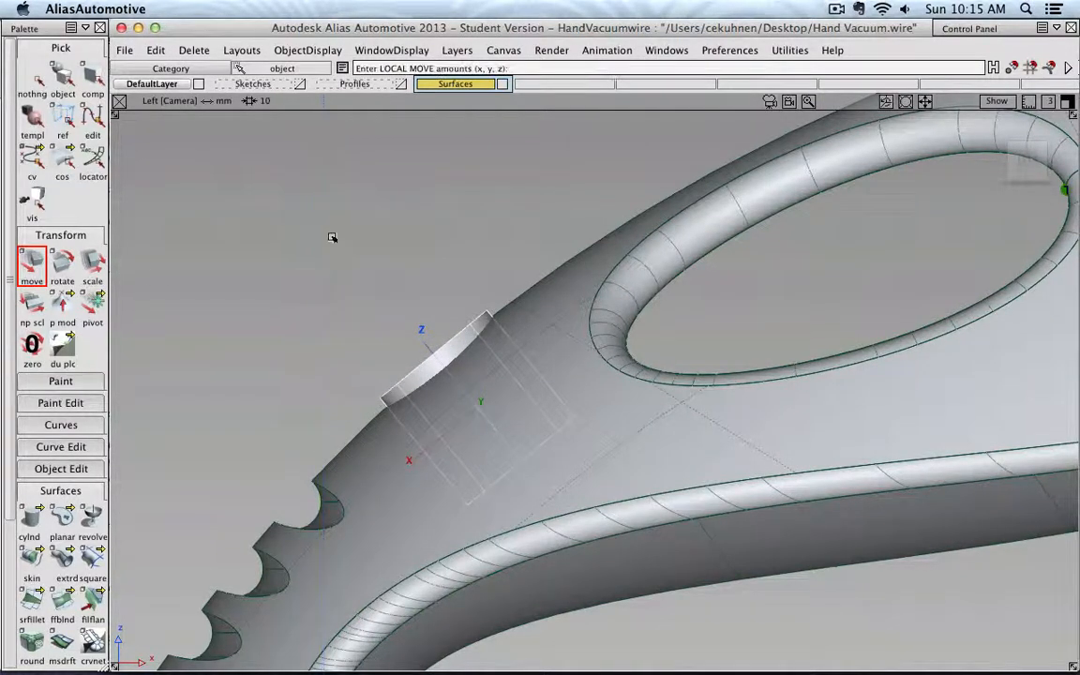
{"action": "left_click", "coordinate": [60, 265]}
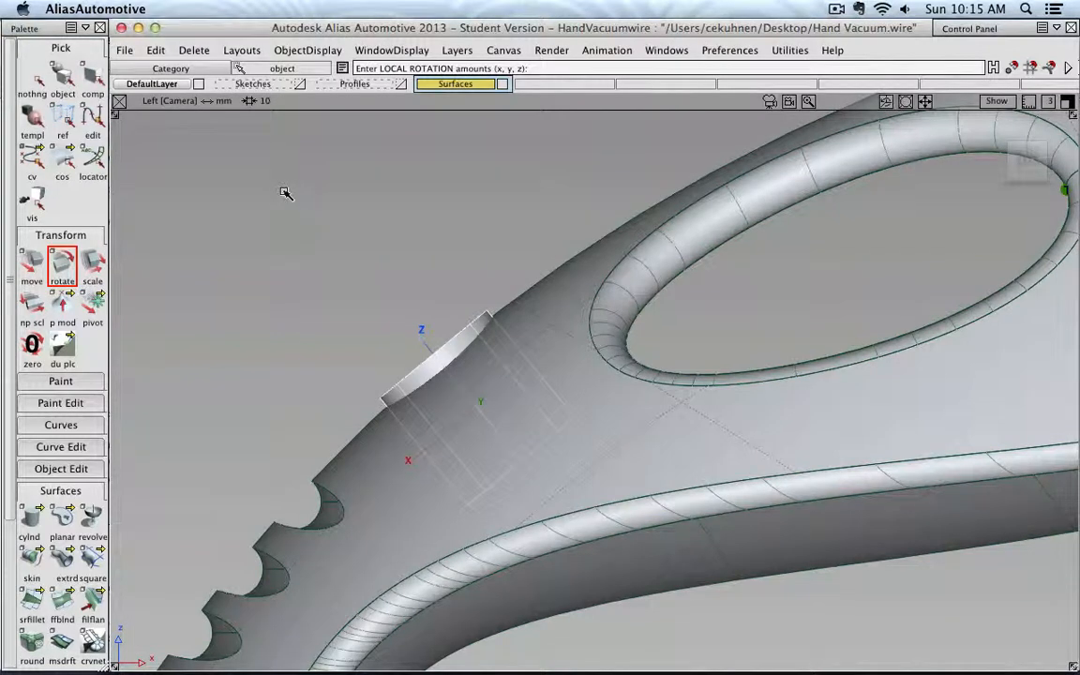
{"action": "middle_click_drag", "start_coordinate": [286, 193], "coordinate": [288, 195]}
{"action": "left_click", "coordinate": [33, 262]}
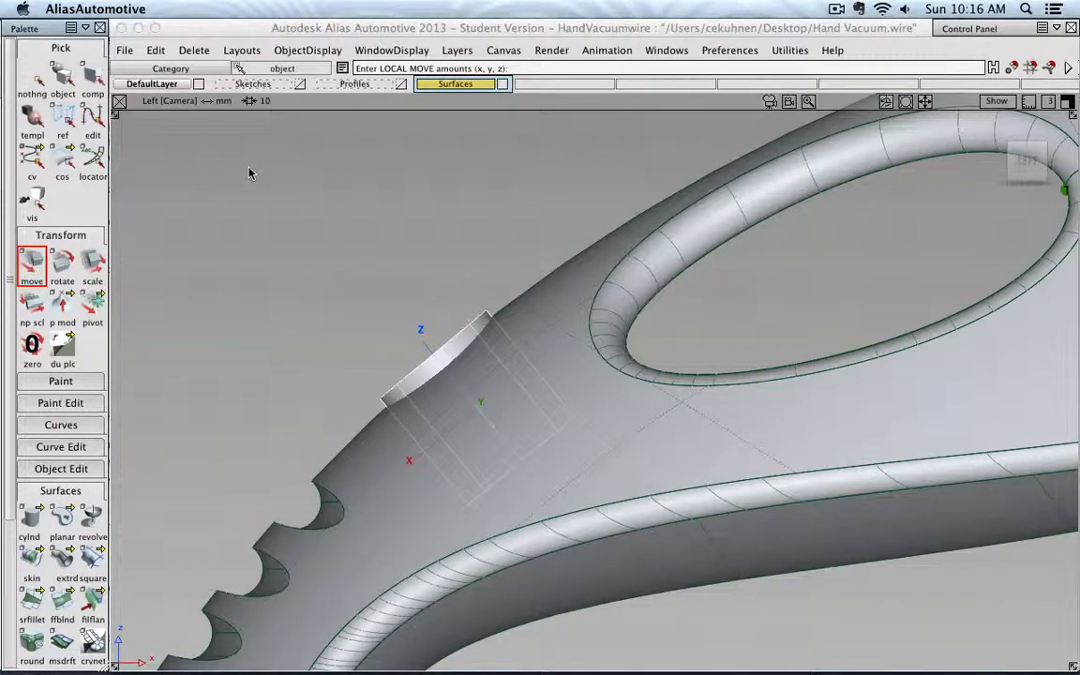
{"action": "right_click_drag", "start_coordinate": [248, 173], "coordinate": [259, 179]}
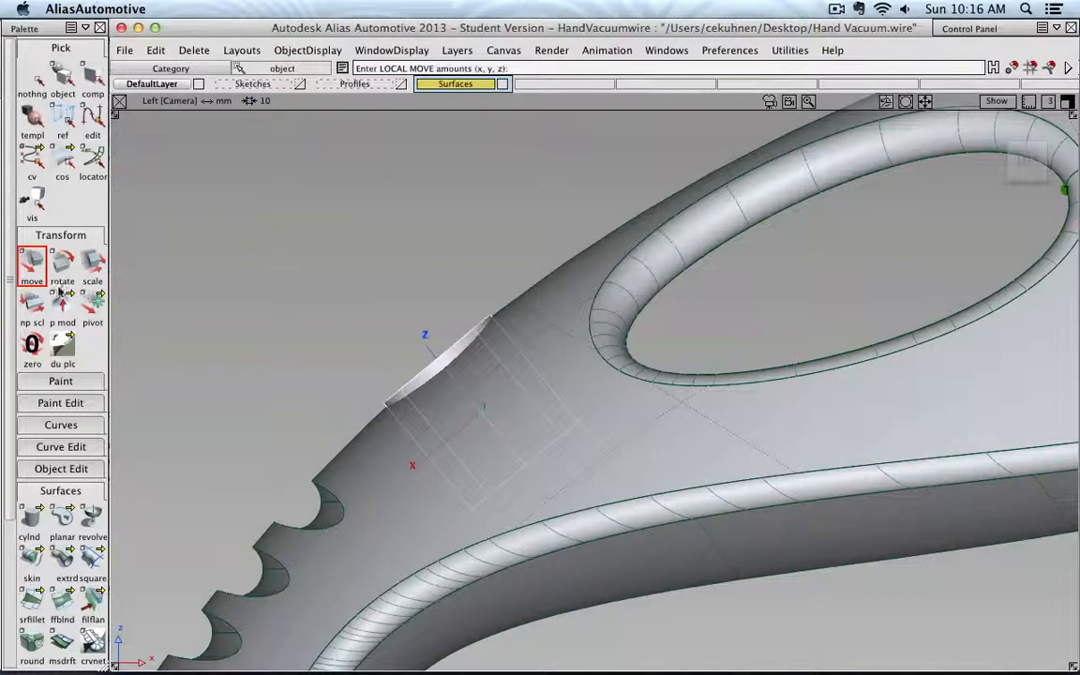
{"action": "left_click", "coordinate": [62, 263]}
{"action": "middle_click_drag", "start_coordinate": [295, 213], "coordinate": [298, 212]}
{"action": "right_click_drag", "start_coordinate": [299, 213], "coordinate": [370, 240], "text": "ctrl+shift"}
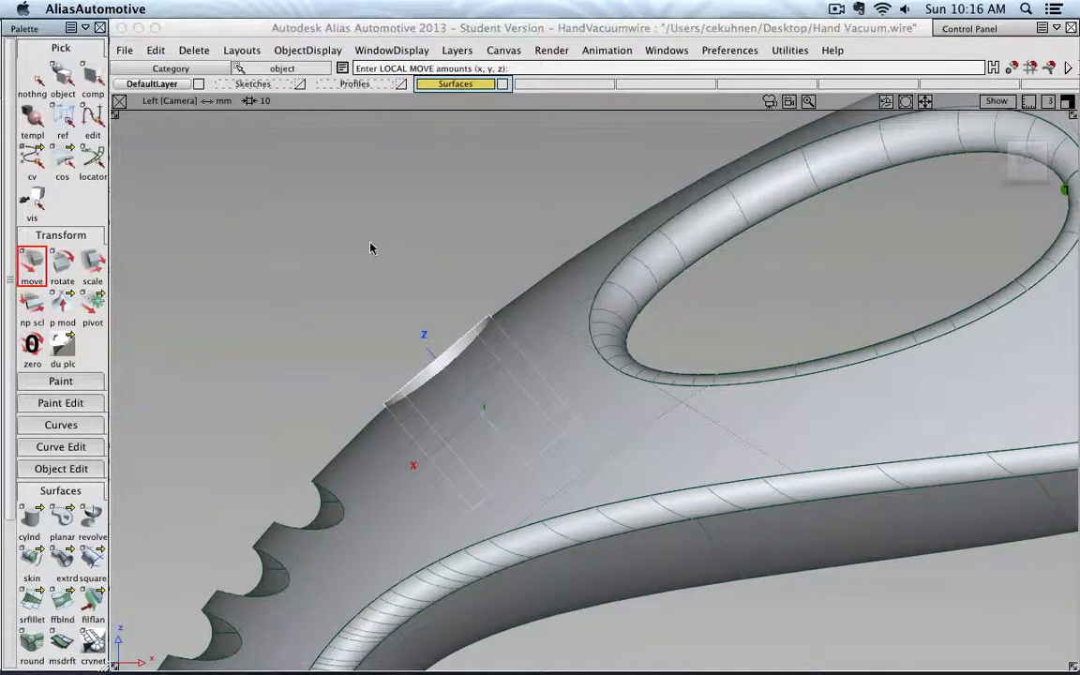
{"action": "right_click_drag", "start_coordinate": [365, 293], "coordinate": [372, 253]}
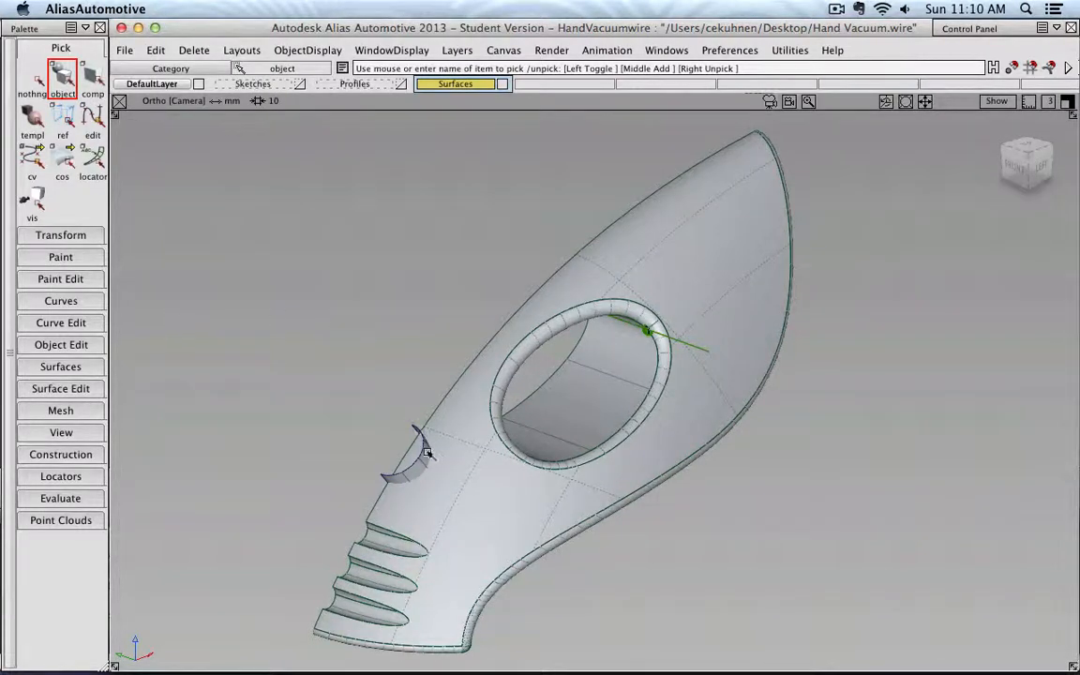
- Orbit and zoom around the handle to examine the half-cylinder surface near the grooved end
{"action": "left_click", "coordinate": [467, 443]}
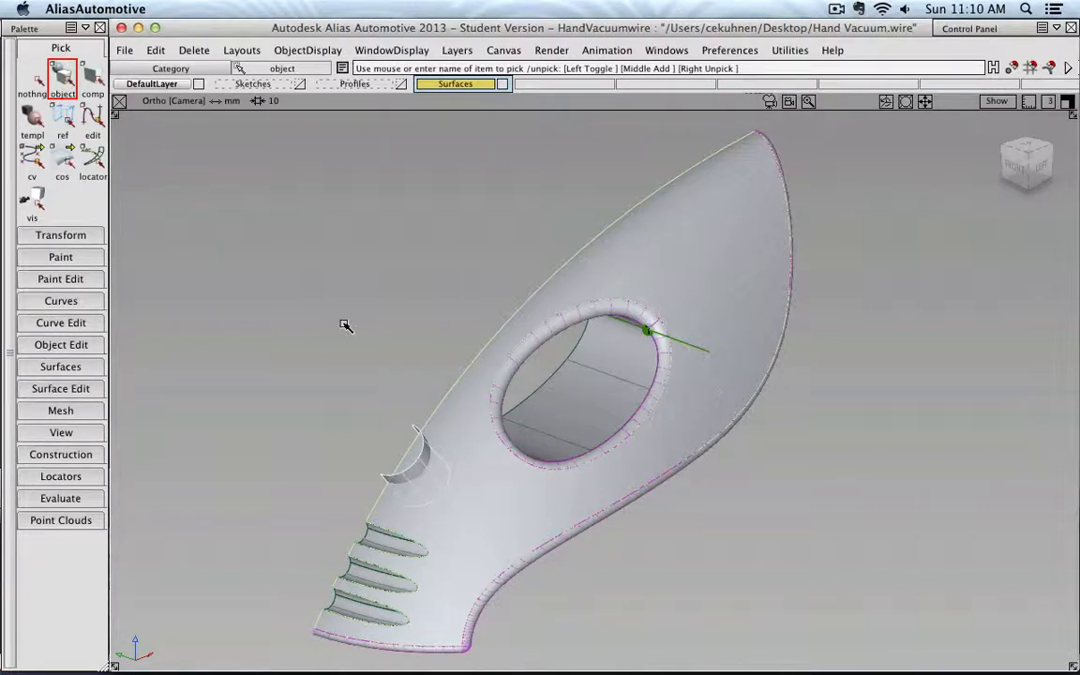
{"action": "left_click", "coordinate": [27, 75]}
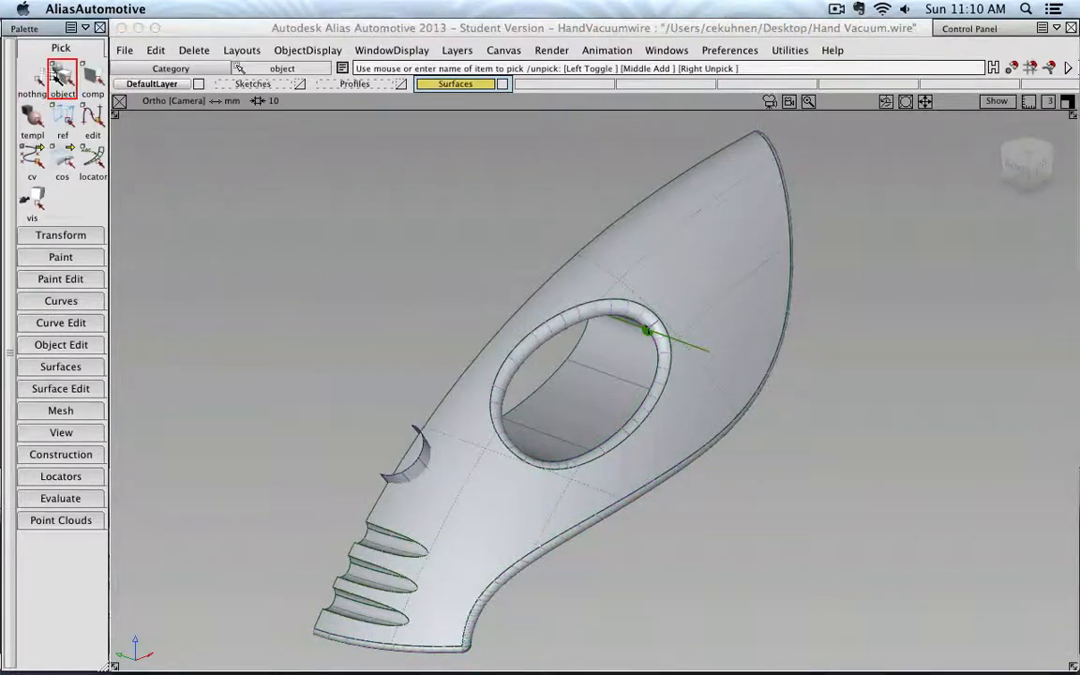
{"action": "mouse_move", "coordinate": [452, 361]}
{"action": "left_mouse_down", "text": "alt+shift"}
{"action": "mouse_move", "coordinate": [434, 356]}
{"action": "mouse_move", "coordinate": [448, 301]}
{"action": "mouse_move", "coordinate": [458, 373]}
{"action": "left_mouse_up", "text": "alt+shift"}
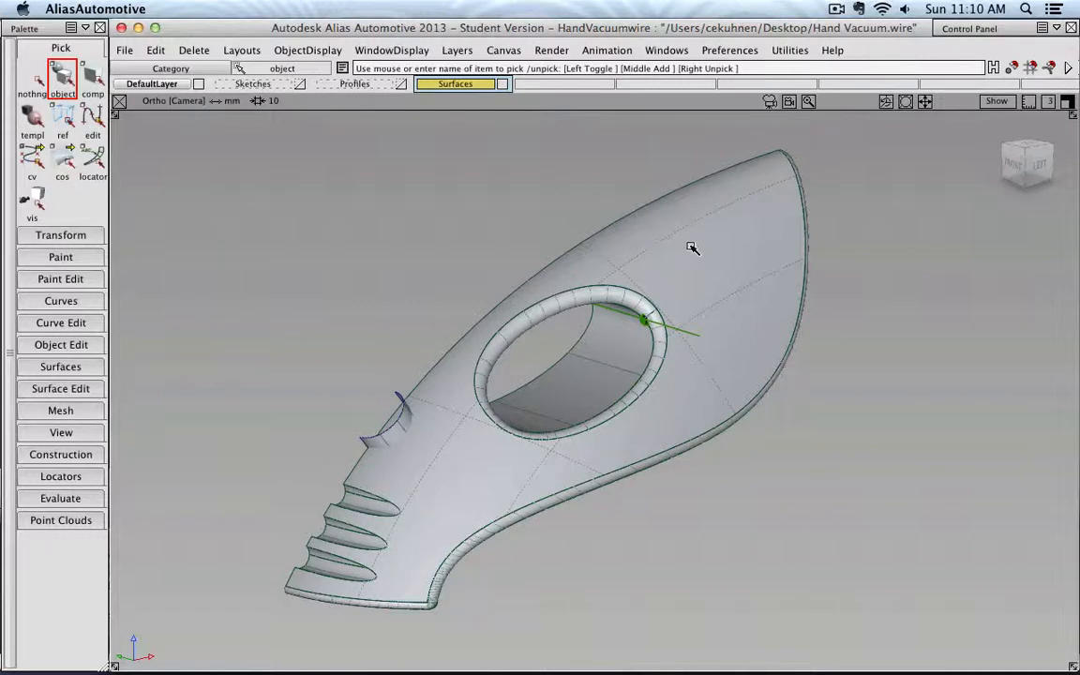
{"action": "left_click", "coordinate": [62, 365]}
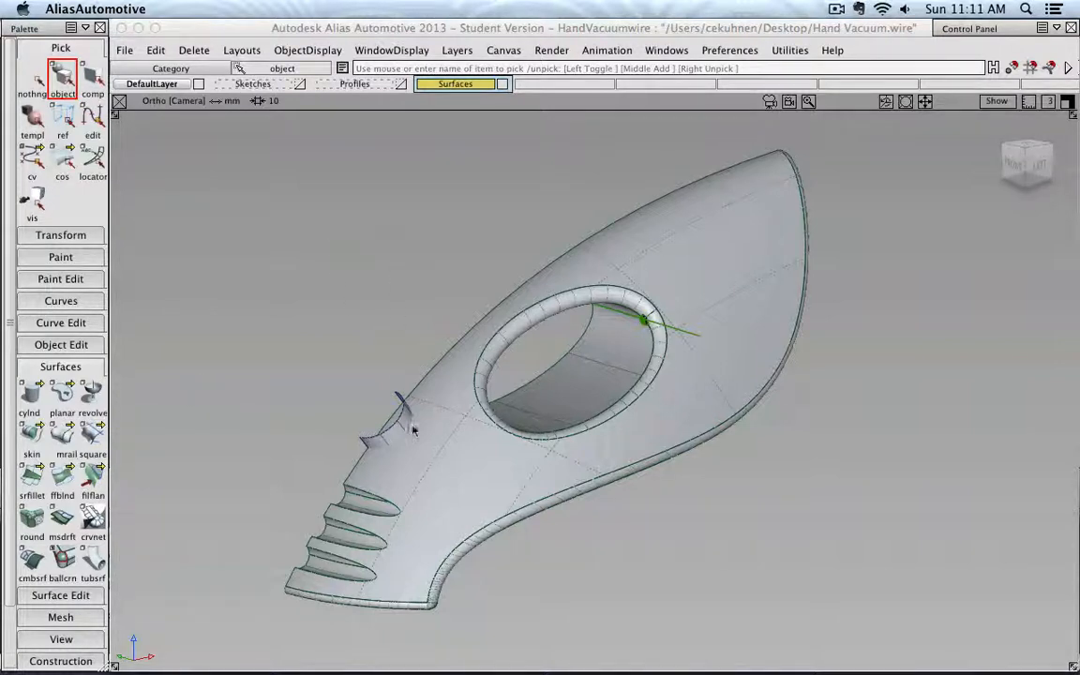
{"action": "left_click_drag", "start_coordinate": [330, 443], "coordinate": [784, 425], "text": "alt+shift"}
{"action": "right_click_drag", "start_coordinate": [626, 470], "coordinate": [795, 465], "text": "alt+shift"}
{"action": "middle_click_drag", "start_coordinate": [795, 466], "coordinate": [544, 331], "text": "alt+shift"}
{"action": "right_click_drag", "start_coordinate": [543, 331], "coordinate": [593, 329], "text": "alt+shift"}
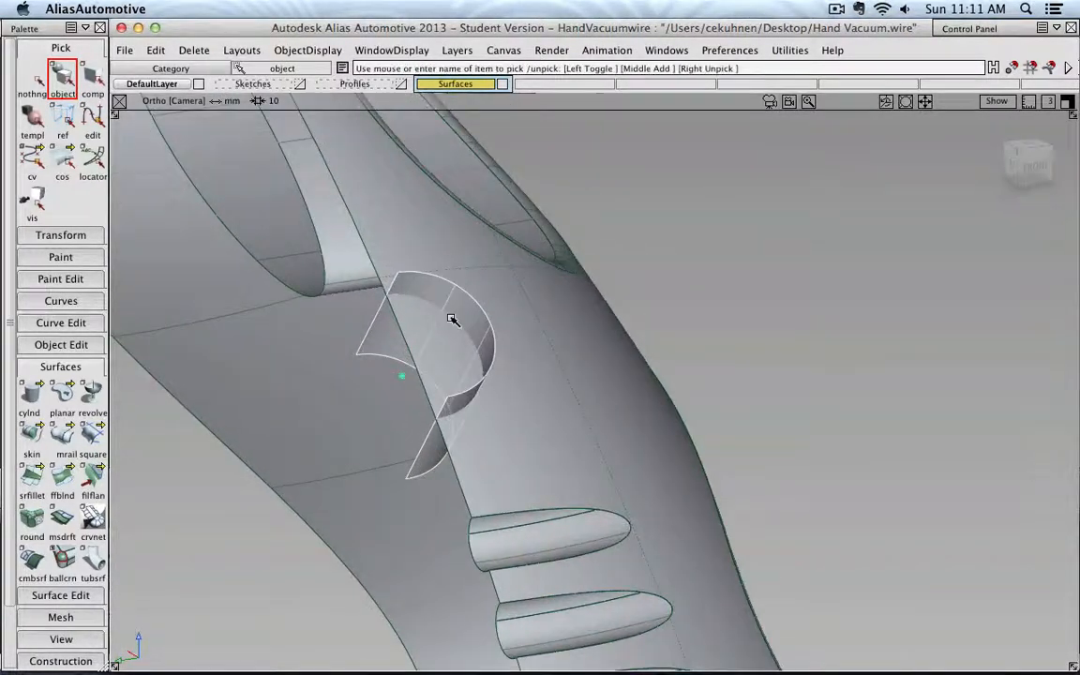
- Offset the half-cylinder surface by a distance of 0.206
{"action": "left_click", "coordinate": [77, 345]}
{"action": "left_click", "coordinate": [92, 417]}
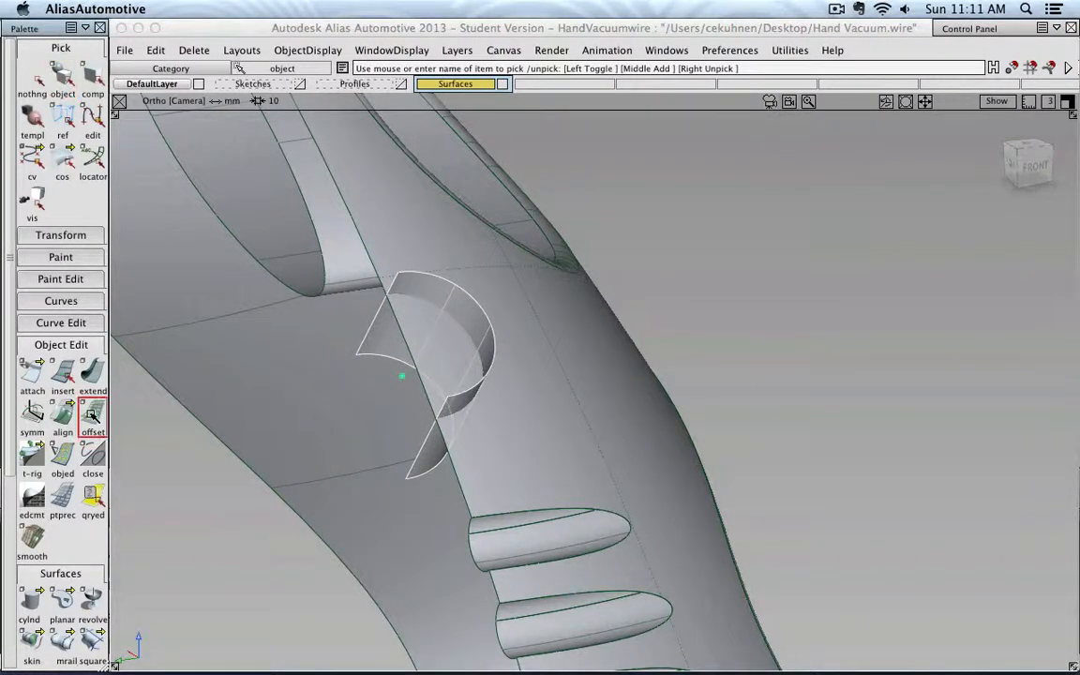
{"action": "left_click", "coordinate": [428, 402]}
{"action": "left_click", "coordinate": [507, 365]}
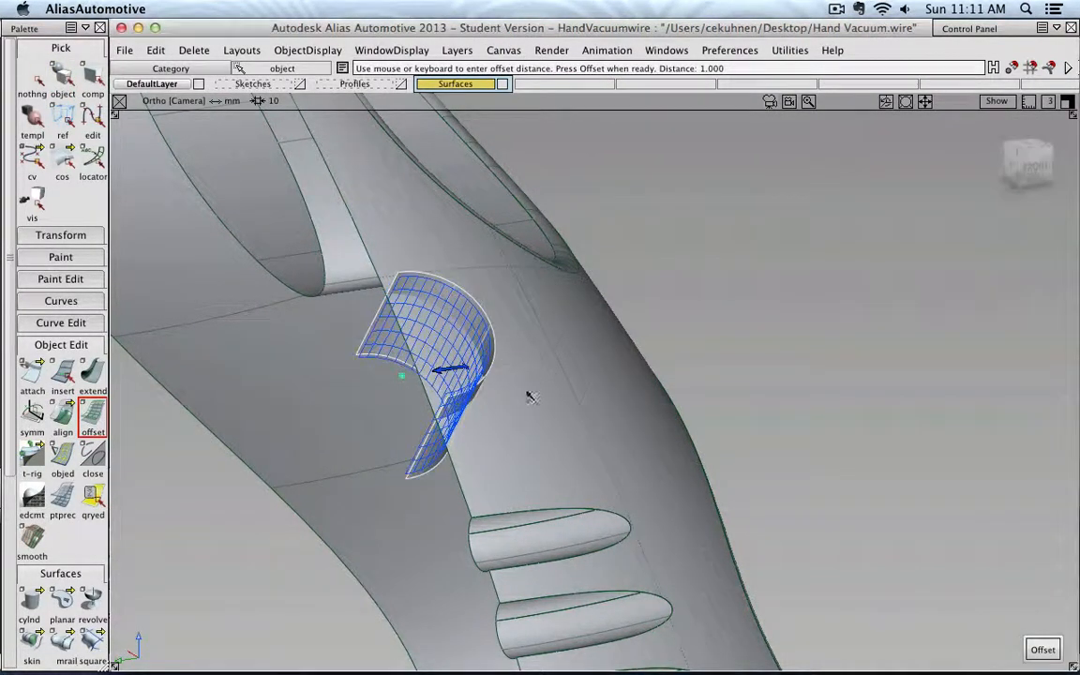
{"action": "left_click_drag", "start_coordinate": [533, 359], "coordinate": [430, 366], "text": "alt+shift"}
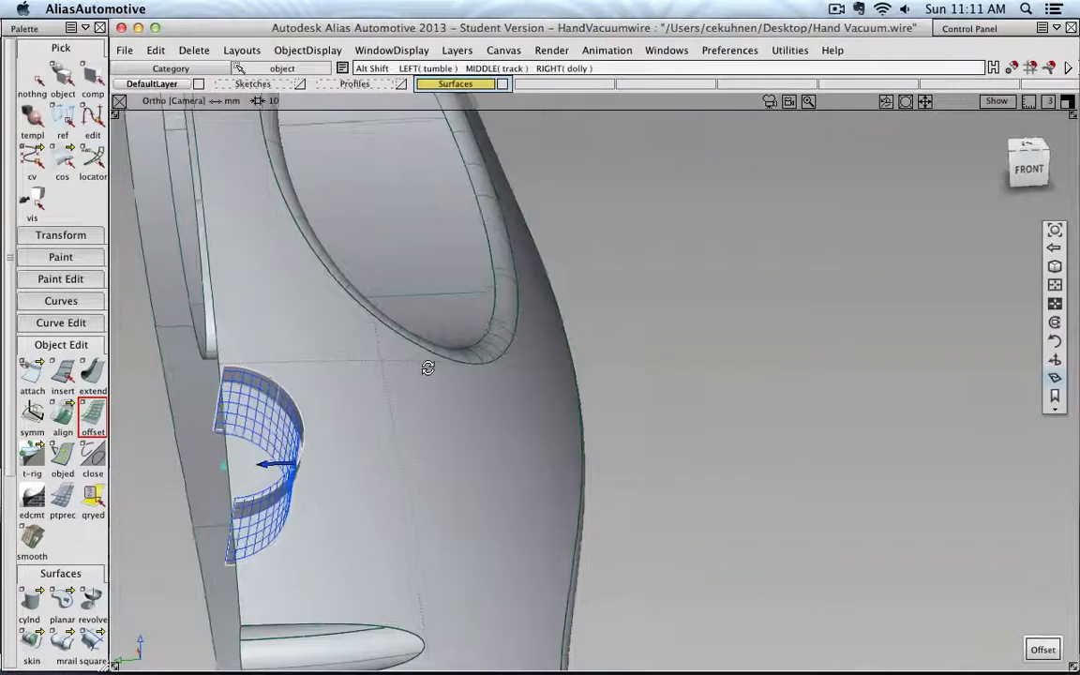
{"action": "middle_click_drag", "start_coordinate": [311, 365], "coordinate": [367, 314], "text": "alt+shift"}
{"action": "mouse_move", "coordinate": [270, 418]}
{"action": "right_mouse_down", "text": "alt+shift"}
{"action": "mouse_move", "coordinate": [380, 409]}
{"action": "mouse_move", "coordinate": [279, 428]}
{"action": "right_mouse_up", "text": "alt+shift"}
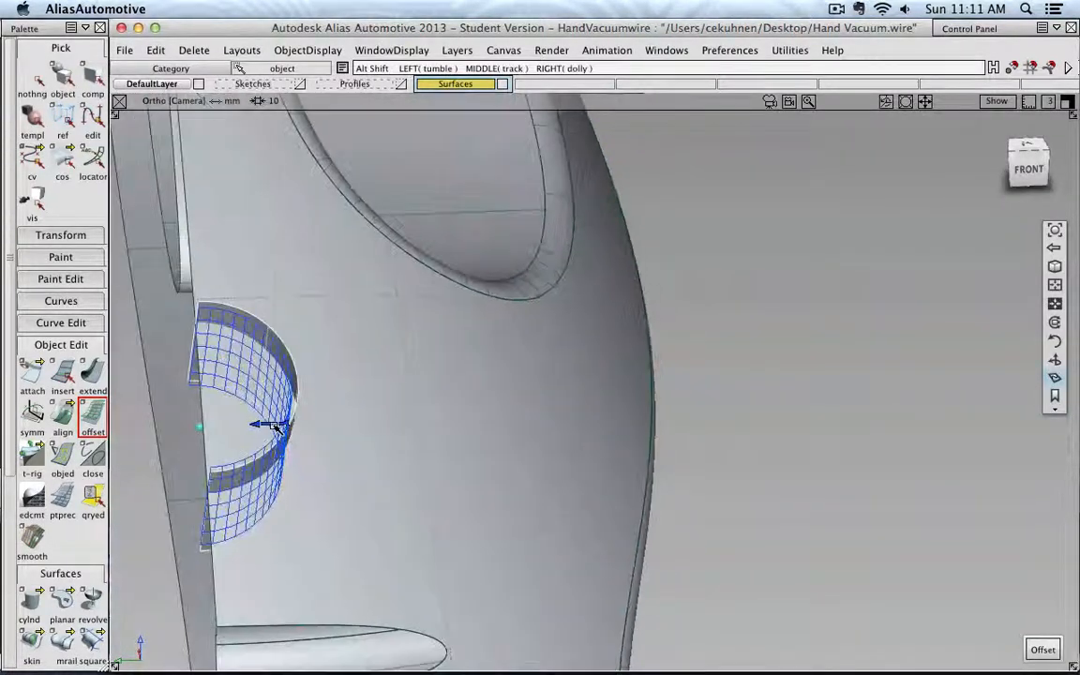
{"action": "middle_click_drag", "start_coordinate": [279, 427], "coordinate": [376, 407], "text": "alt+shift"}
{"action": "left_click_drag", "start_coordinate": [284, 427], "coordinate": [446, 429], "text": "alt+shift"}
{"action": "middle_click_drag", "start_coordinate": [520, 396], "coordinate": [338, 438], "text": "alt+shift"}
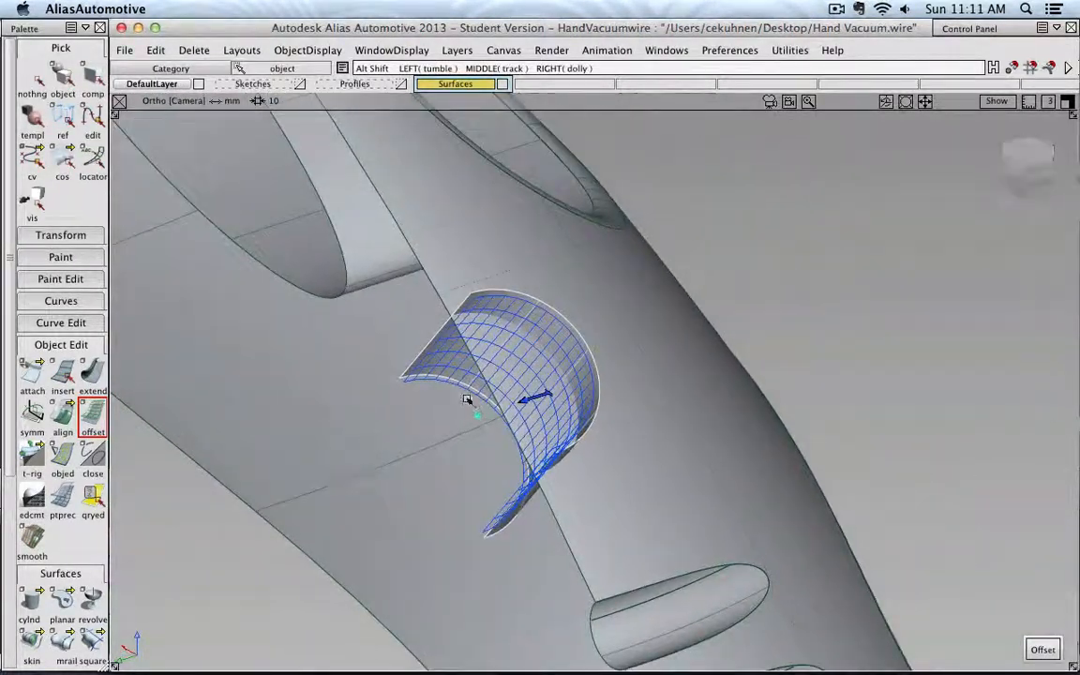
{"action": "right_click_drag", "start_coordinate": [338, 438], "coordinate": [436, 385], "text": "alt+shift"}
{"action": "left_click_drag", "start_coordinate": [321, 478], "coordinate": [315, 480]}
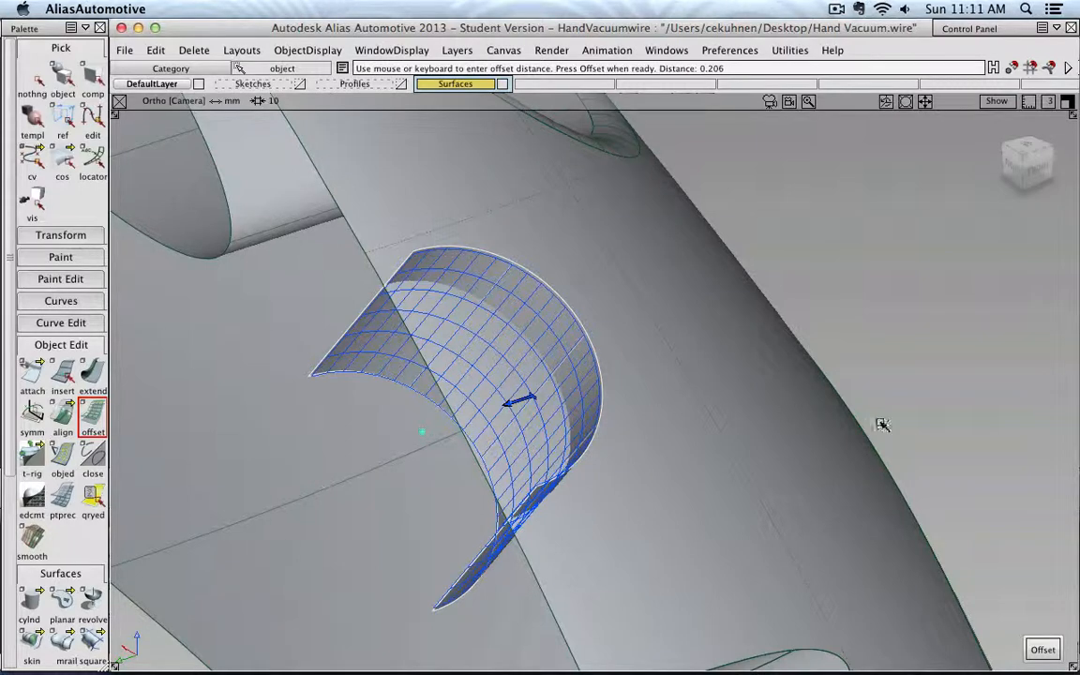
{"action": "left_click", "coordinate": [1036, 649]}
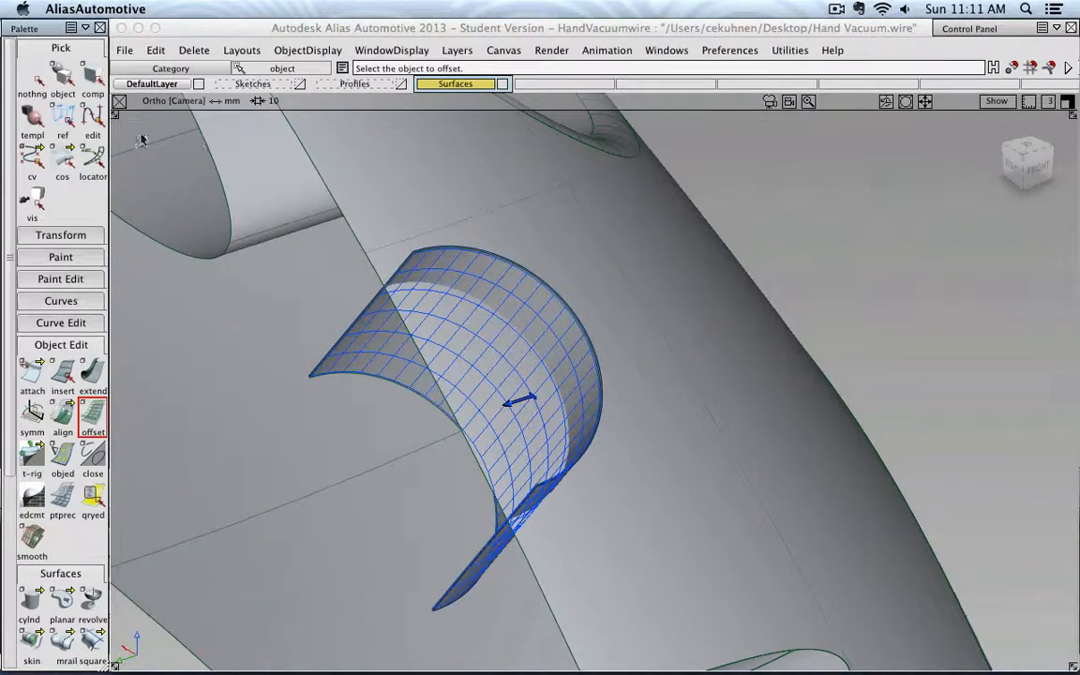
- Select the Offset_Group and create a new layer named Button
{"action": "left_click", "coordinate": [21, 81]}
{"action": "left_click", "coordinate": [63, 77]}
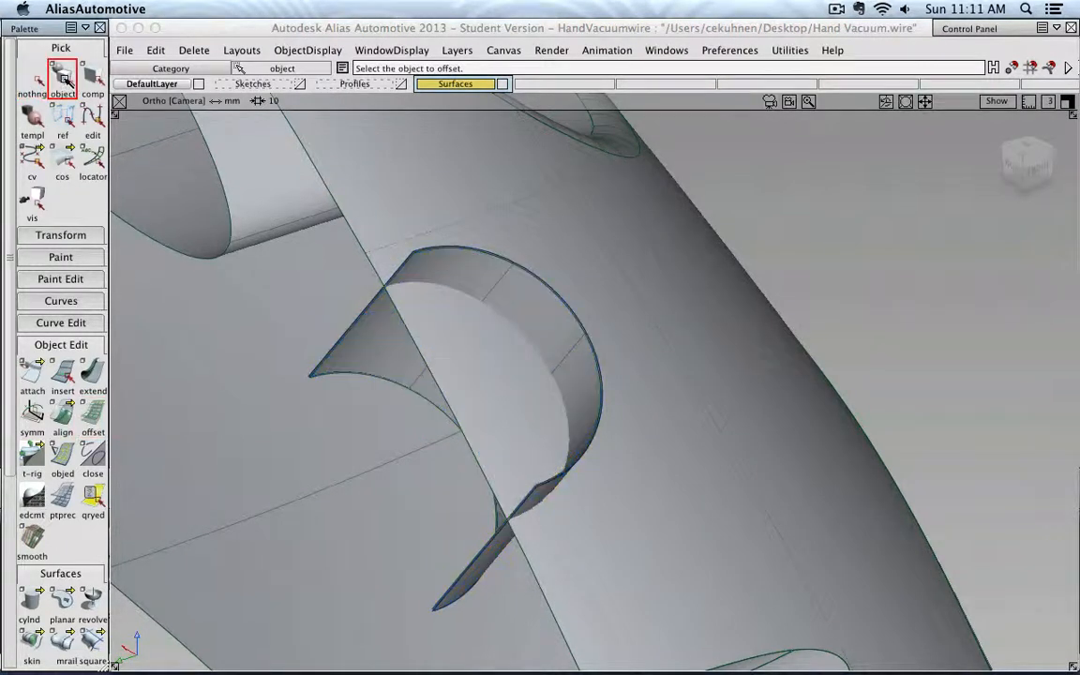
{"action": "left_click", "coordinate": [511, 287]}
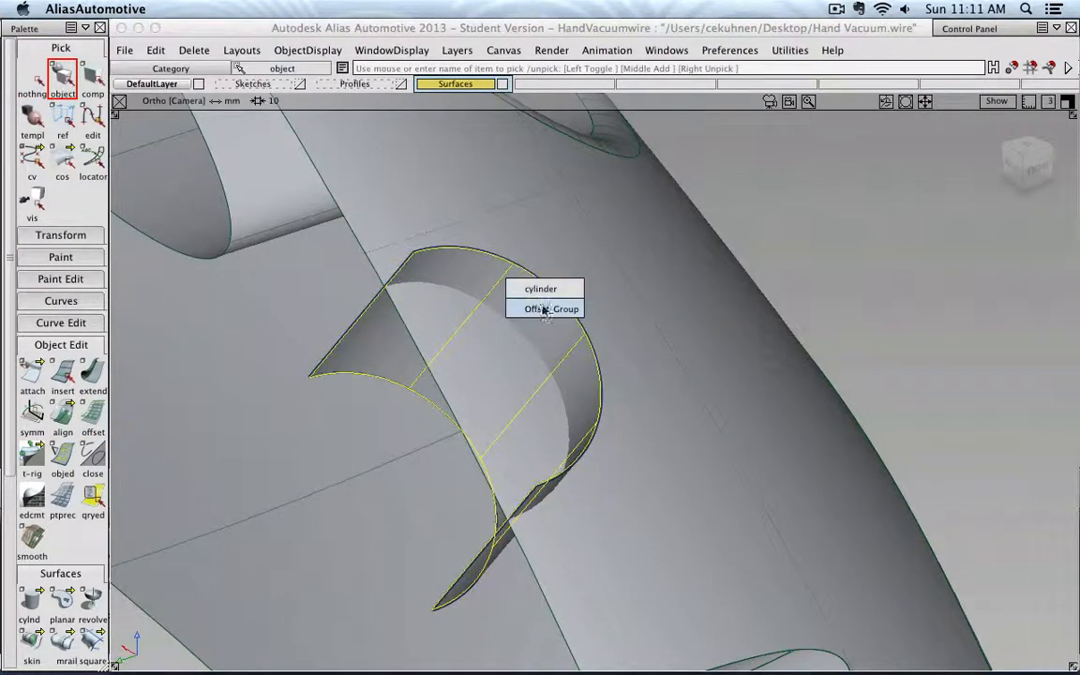
{"action": "left_click", "coordinate": [572, 310]}
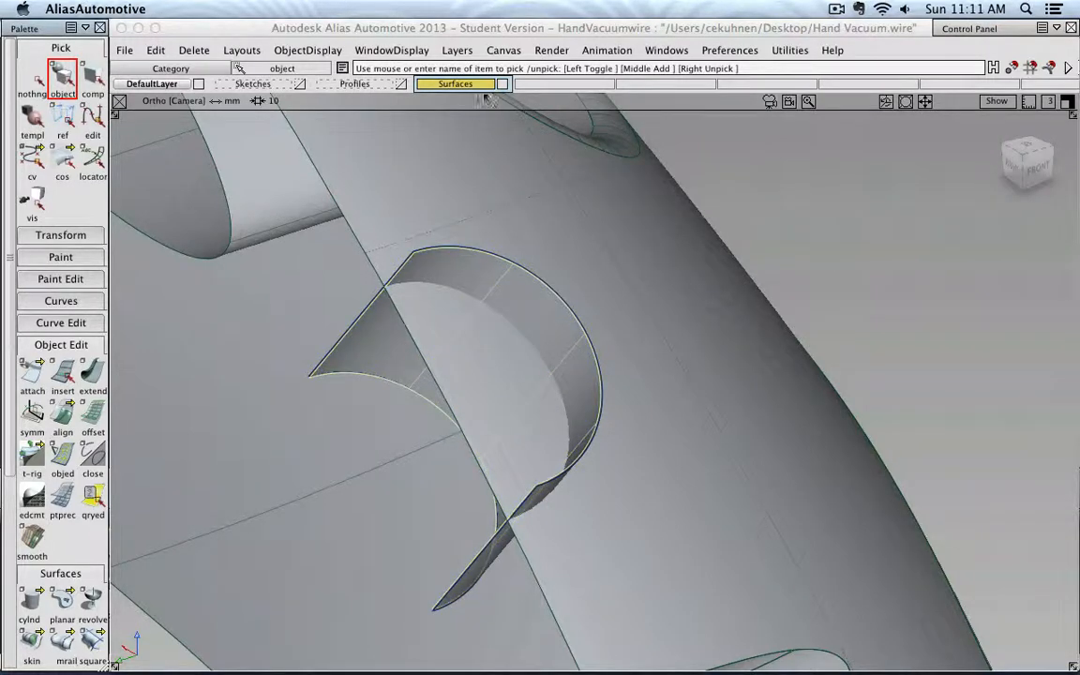
{"action": "left_click", "coordinate": [457, 51]}
{"action": "left_click", "coordinate": [460, 72]}
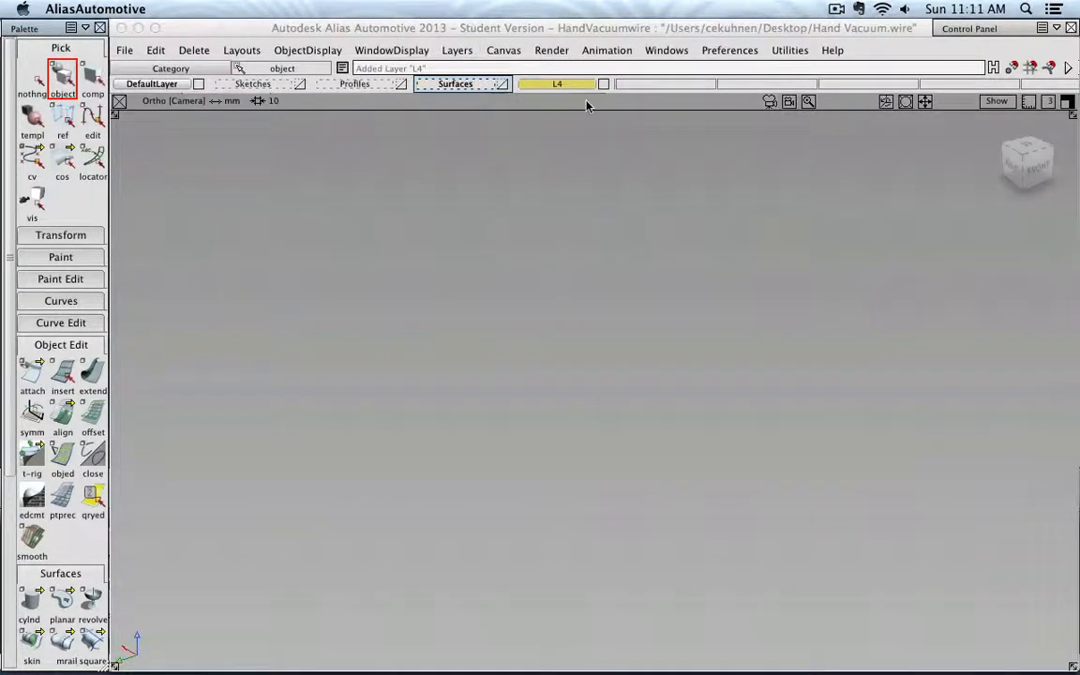
{"action": "type", "text": "Bu"}
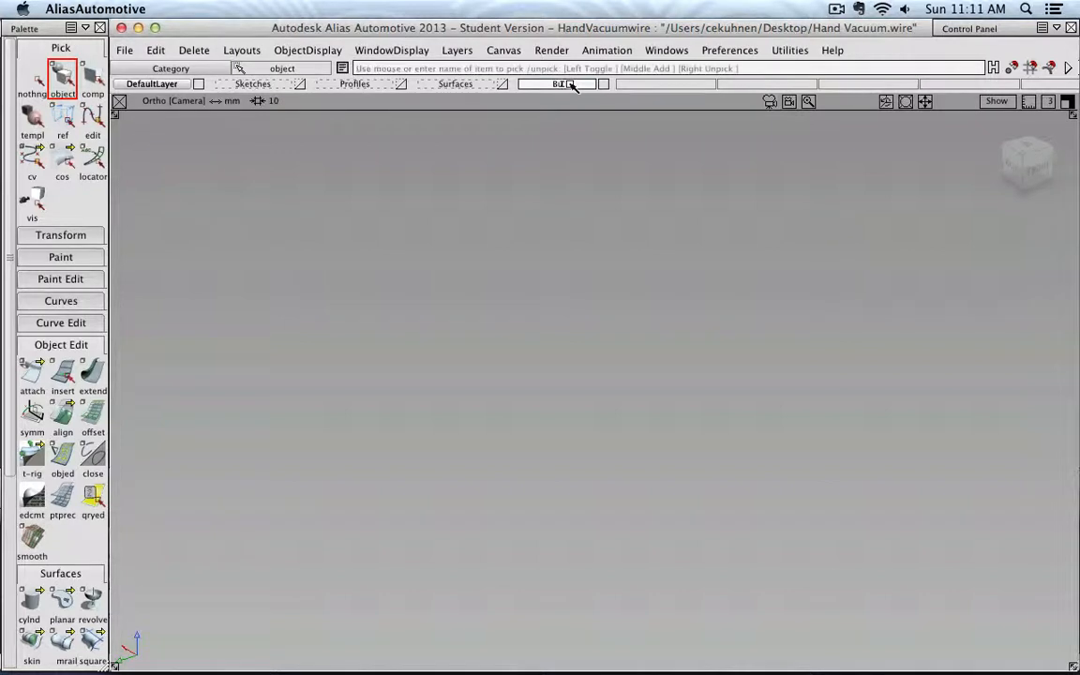
{"action": "type", "text": "tton"}
{"action": "key", "text": "Return"}
- Select the Offset_Group again and assign it to the Button layer
{"action": "left_click", "coordinate": [464, 85]}
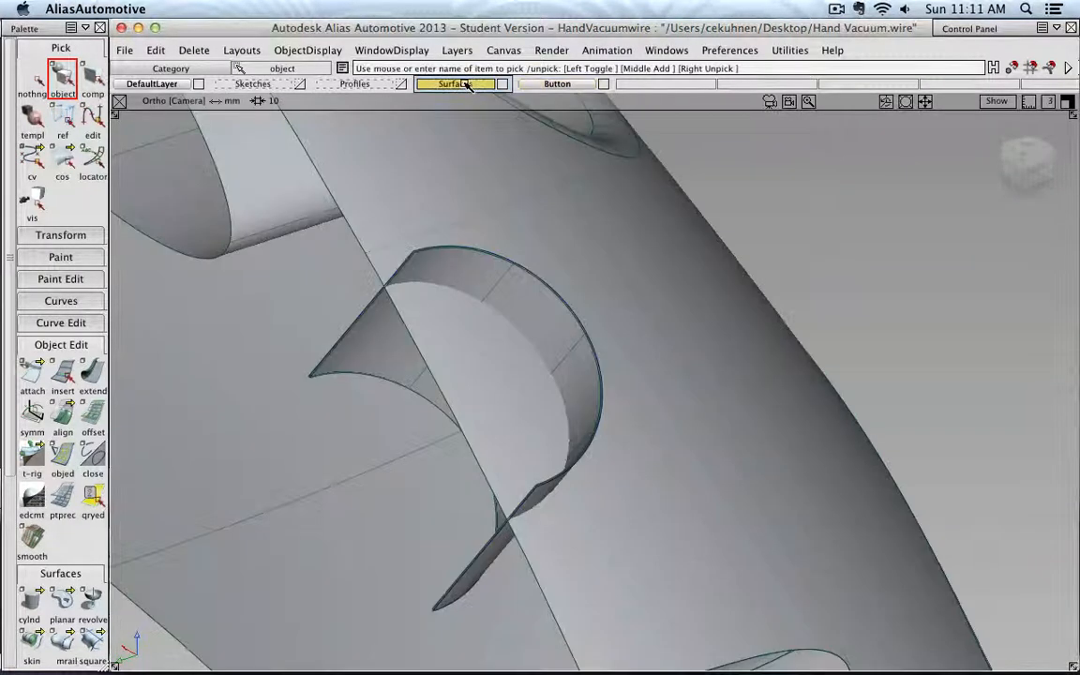
{"action": "left_click", "coordinate": [513, 283]}
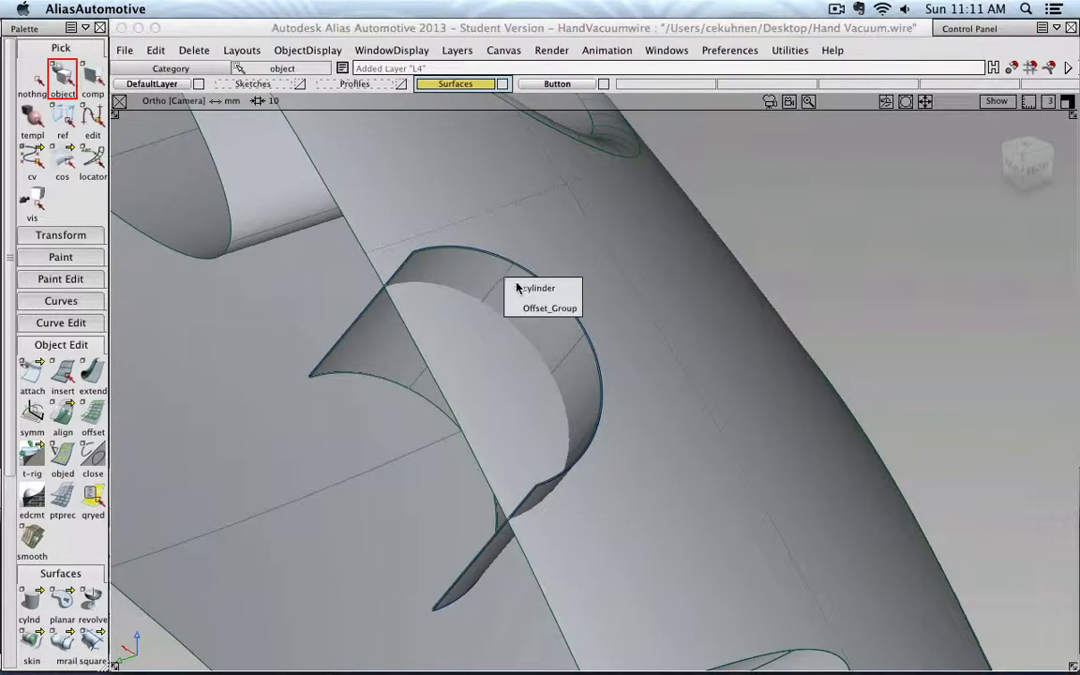
{"action": "left_click", "coordinate": [531, 309]}
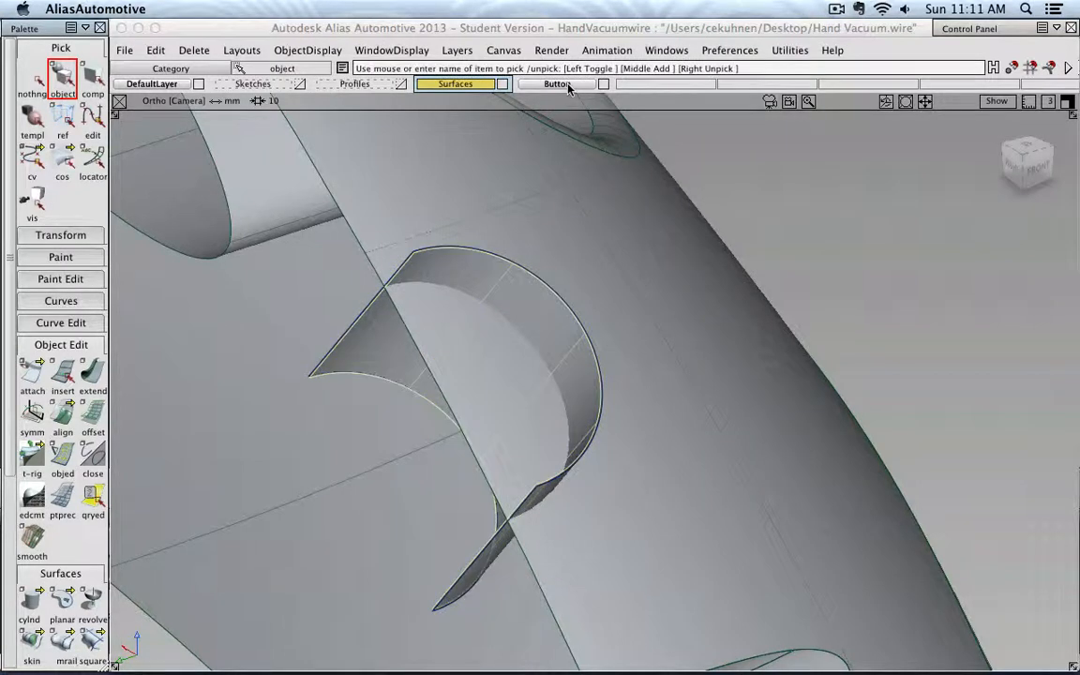
{"action": "right_click", "coordinate": [568, 85]}
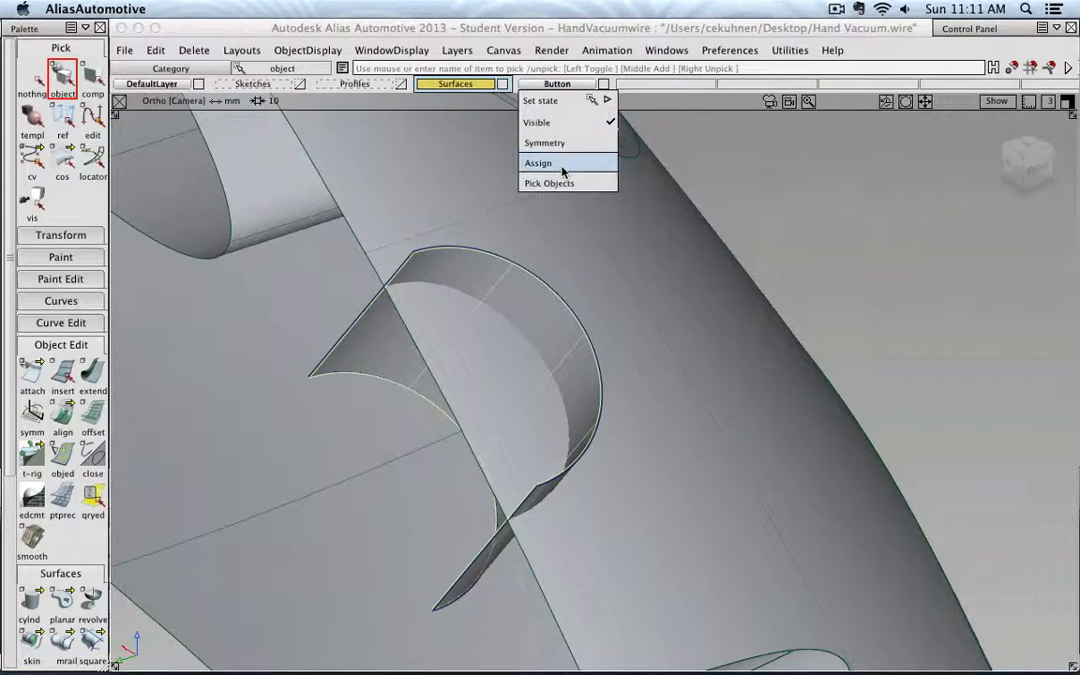
{"action": "left_click", "coordinate": [562, 165]}
- Hide the Button layer and make the Profiles layer current to show the profile curves
{"action": "left_click", "coordinate": [604, 85]}
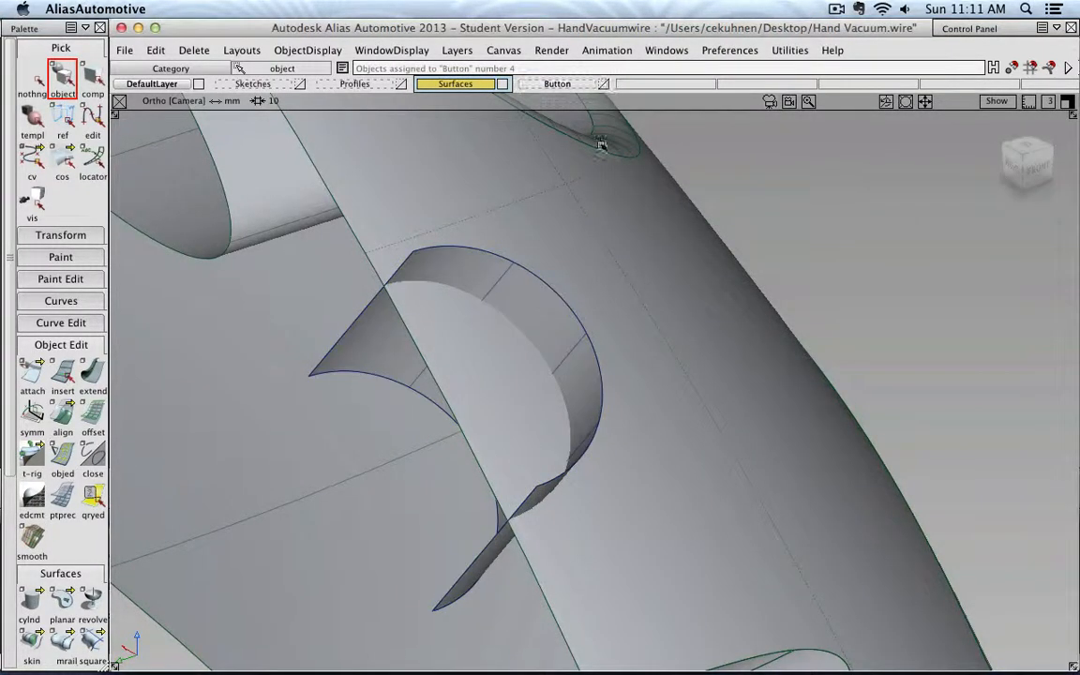
{"action": "right_click_drag", "start_coordinate": [611, 170], "coordinate": [899, 564], "text": "alt+shift"}
{"action": "left_click_drag", "start_coordinate": [898, 564], "coordinate": [372, 324], "text": "alt+shift"}
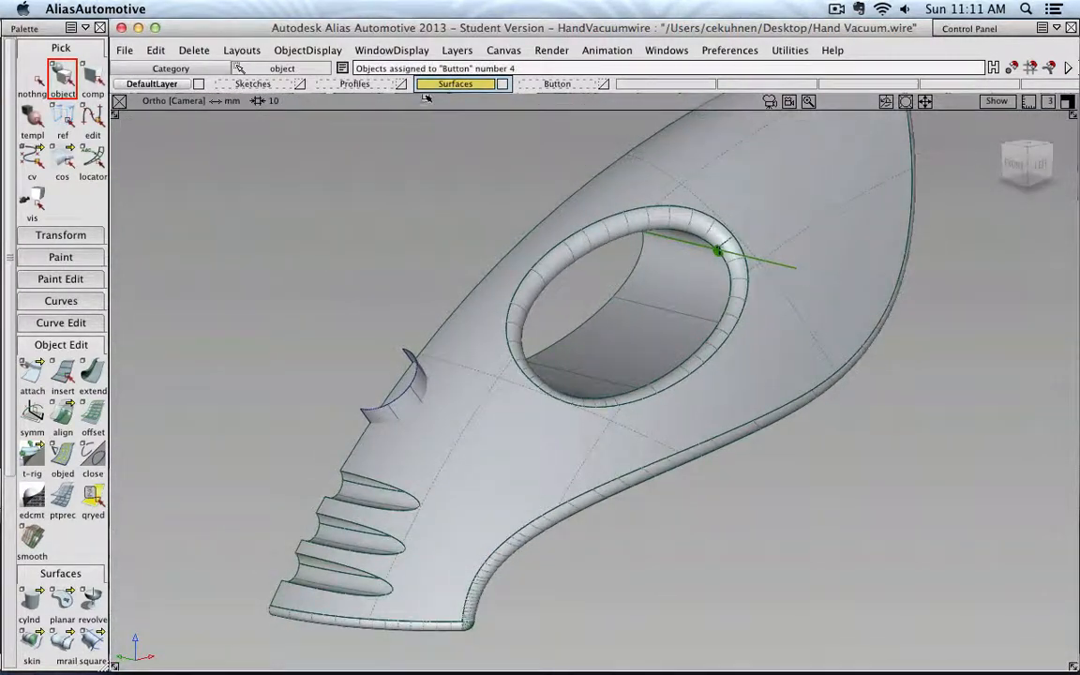
{"action": "left_click", "coordinate": [356, 83]}
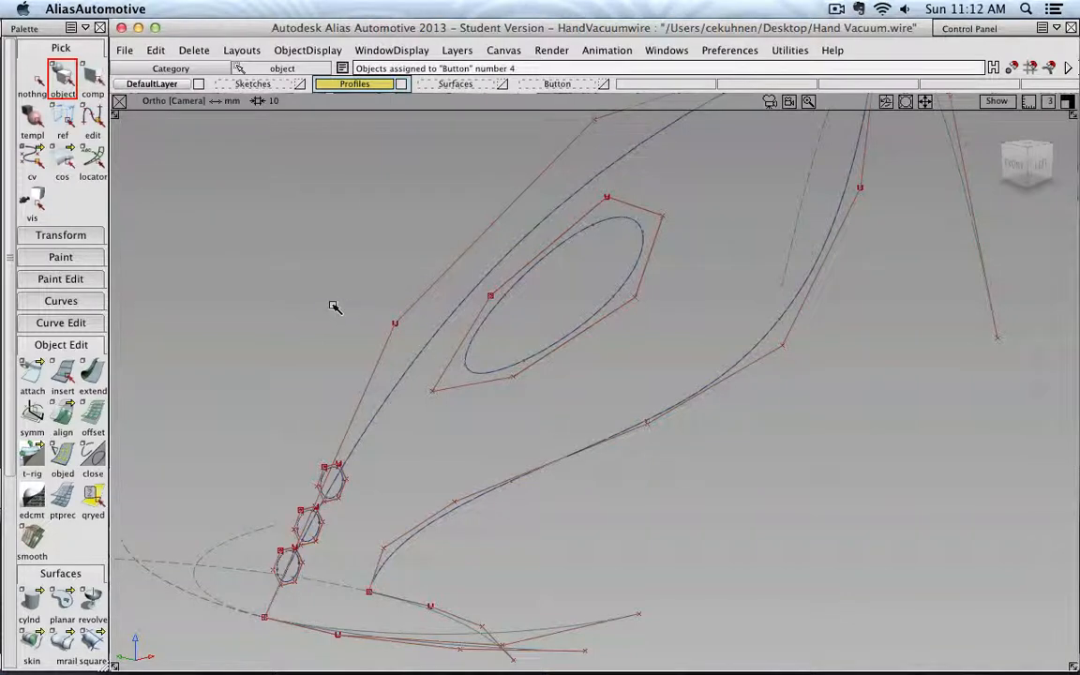
- Create a Monorail surface with two generation curves, picking both generation curves and the rail curve
{"action": "right_click_drag", "start_coordinate": [334, 305], "coordinate": [272, 312], "text": "alt+shift"}
{"action": "left_click", "coordinate": [71, 344]}
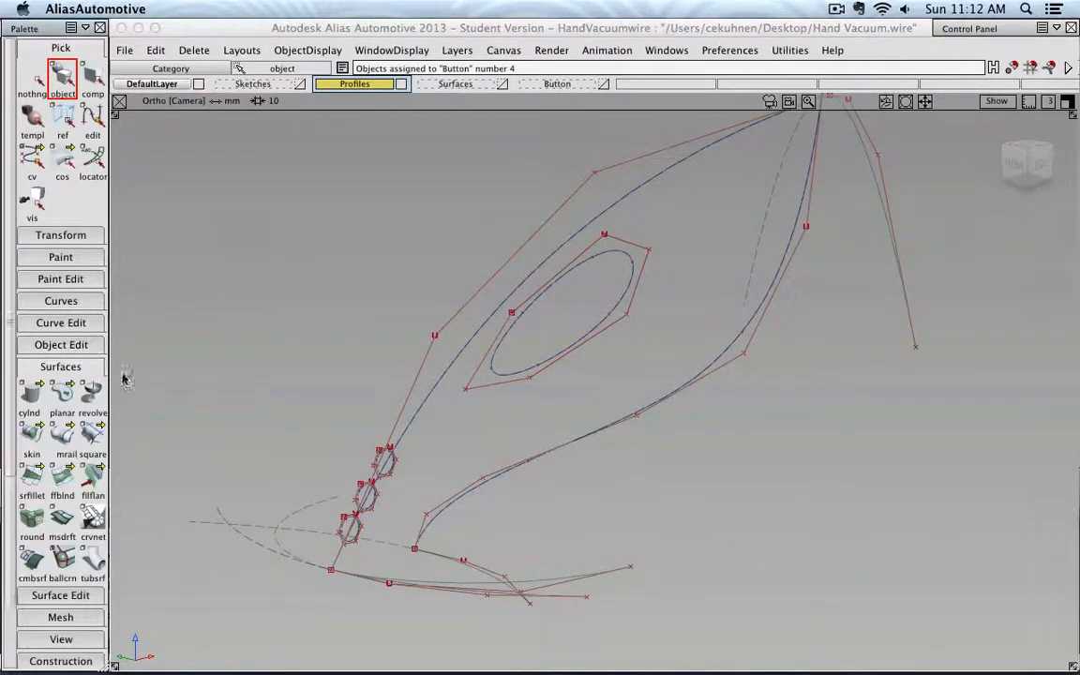
{"action": "double_click", "coordinate": [56, 440]}
{"action": "left_click", "coordinate": [182, 66]}
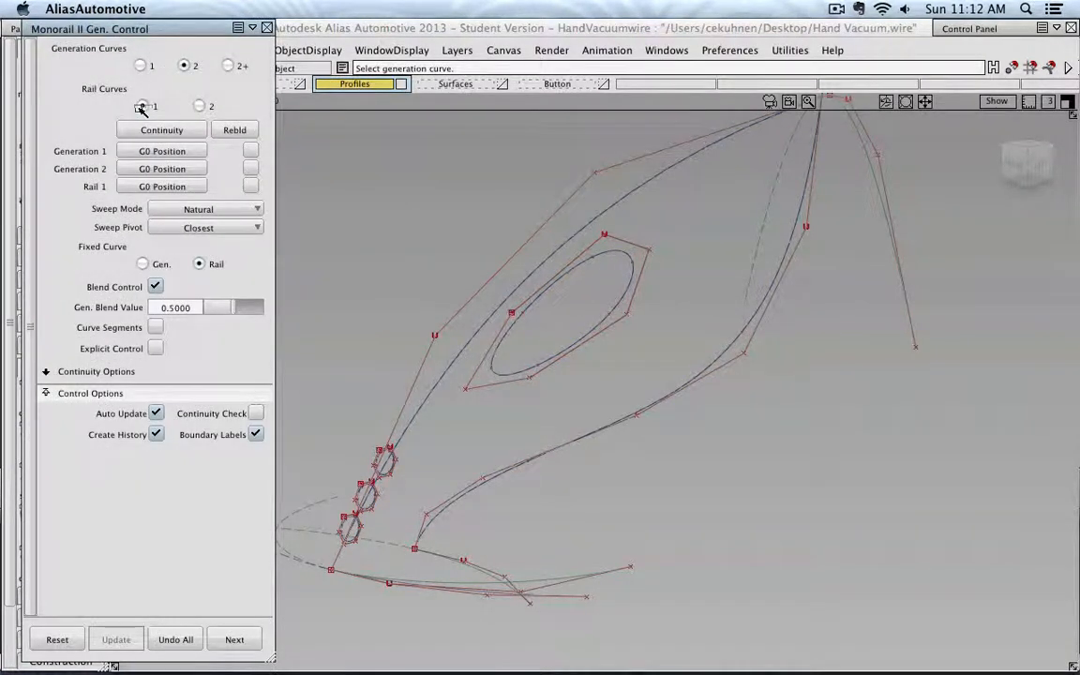
{"action": "left_click", "coordinate": [885, 206]}
{"action": "left_click", "coordinate": [545, 580]}
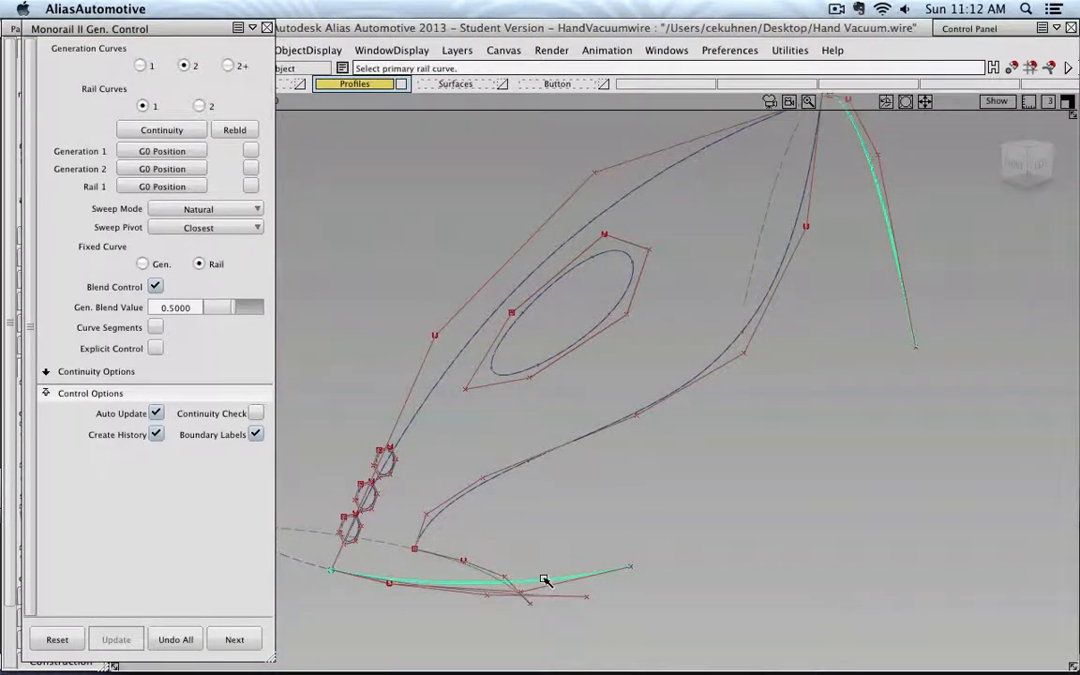
{"action": "left_click", "coordinate": [642, 233]}
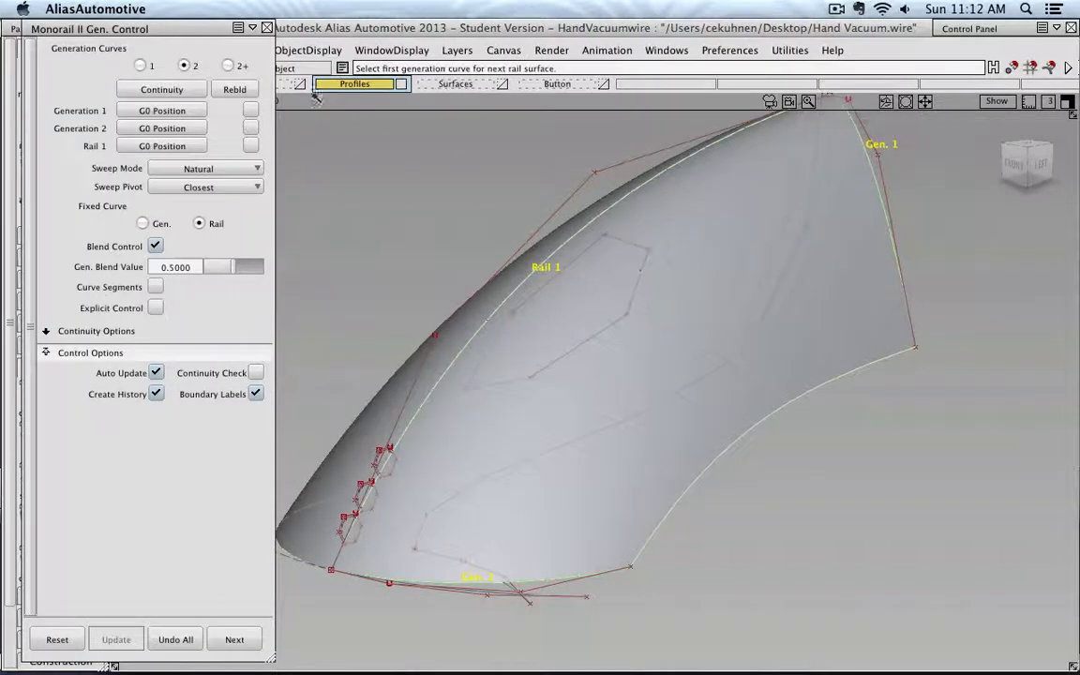
{"action": "left_click", "coordinate": [267, 28]}
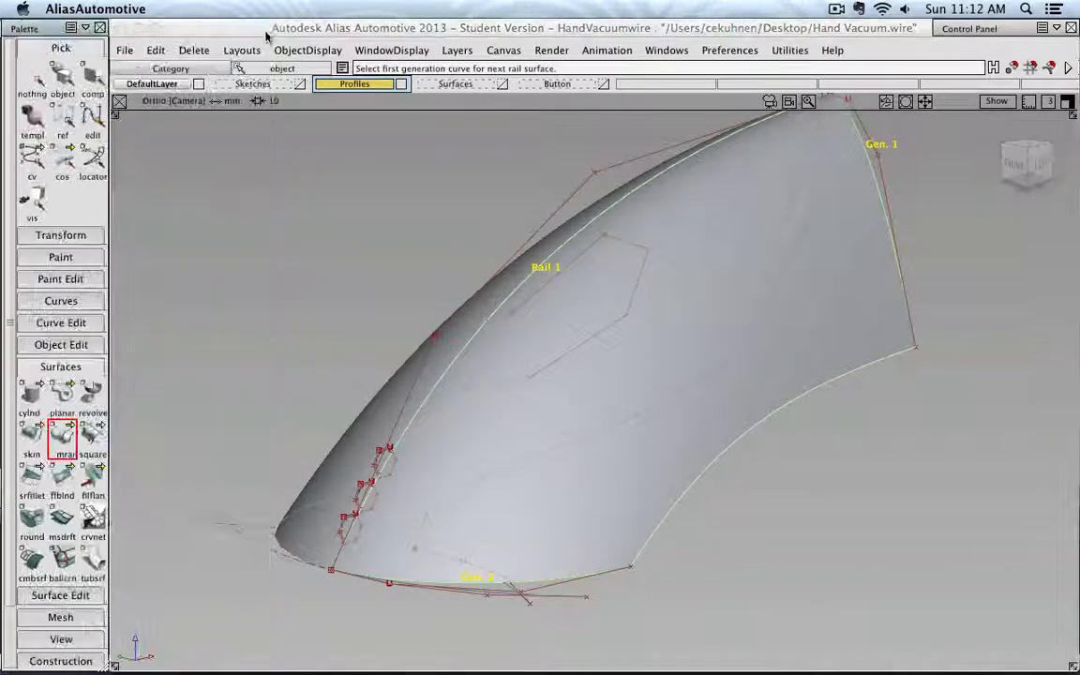
- Assign the selected Monorail surface to the Button layer
{"action": "left_click", "coordinate": [62, 77]}
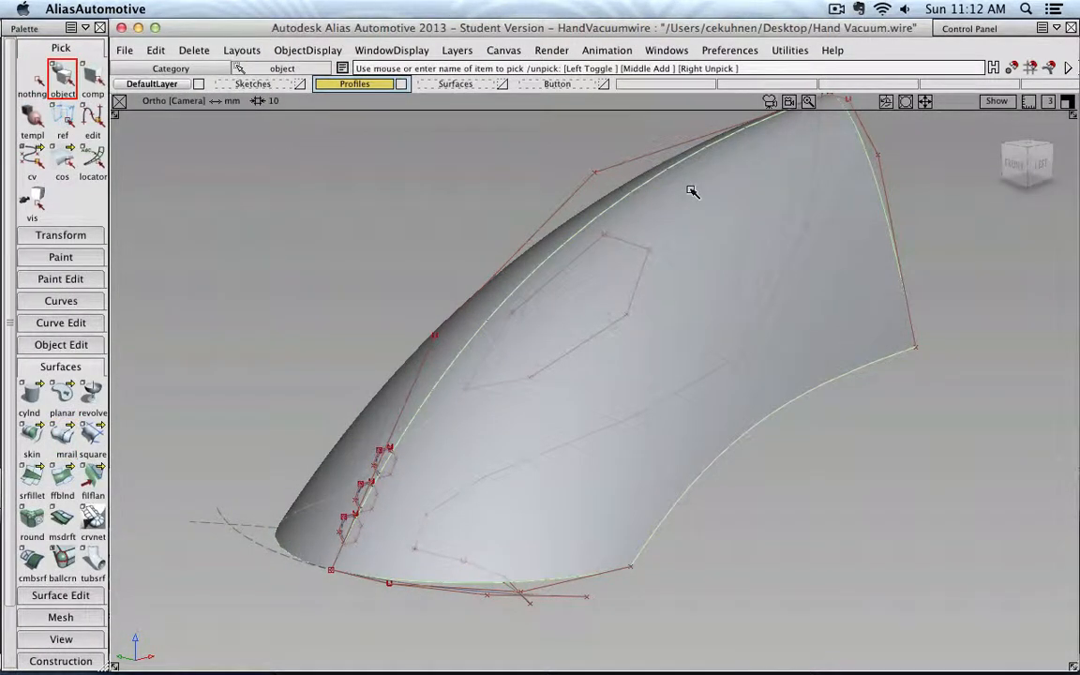
{"action": "right_click", "coordinate": [553, 85]}
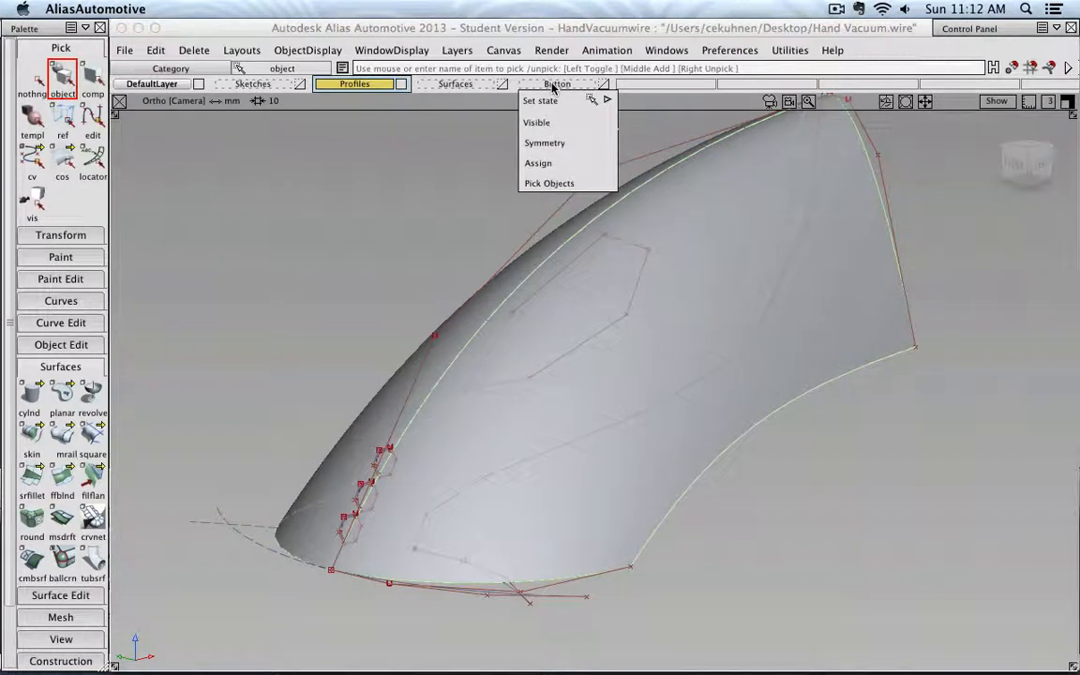
{"action": "left_click", "coordinate": [567, 163]}
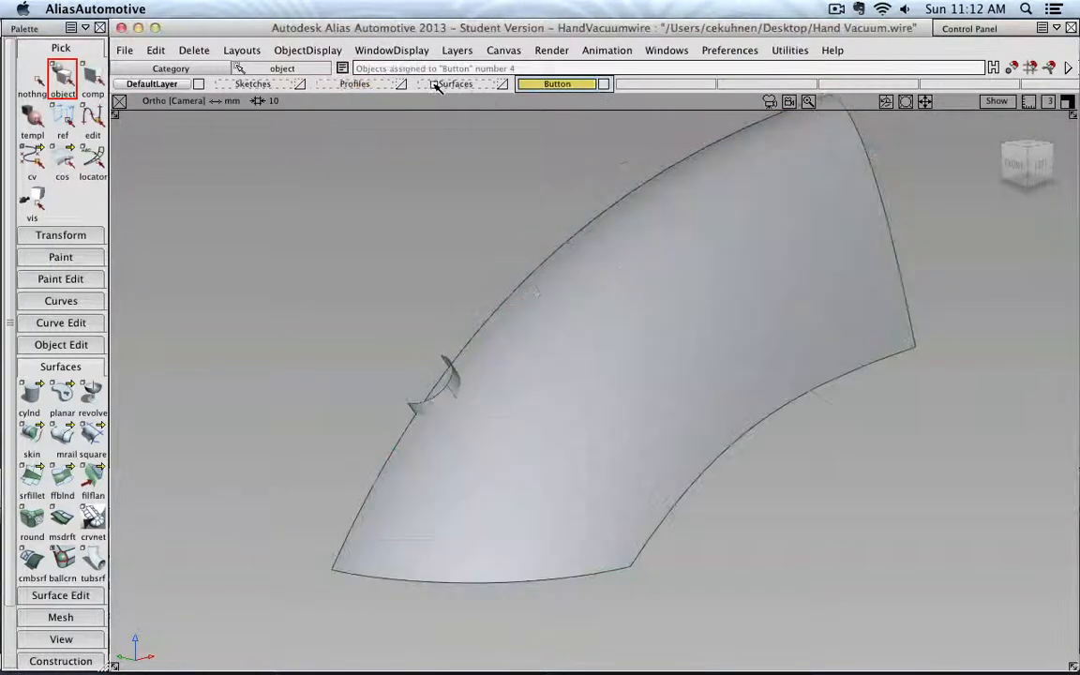
- Open the Surface Fillet tool's options and enable Auto Update, keeping the 2.0000 radius
{"action": "left_click_drag", "start_coordinate": [418, 277], "coordinate": [514, 335], "text": "alt+shift"}
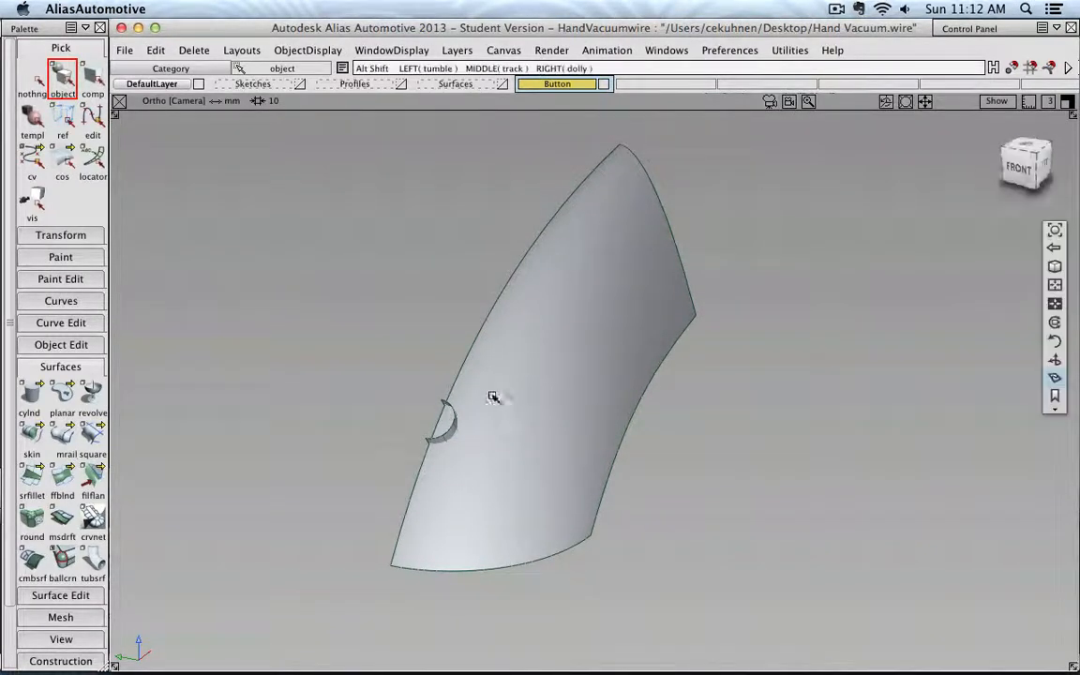
{"action": "left_click_drag", "start_coordinate": [494, 397], "coordinate": [410, 369], "text": "alt+shift"}
{"action": "right_click_drag", "start_coordinate": [414, 357], "coordinate": [400, 339], "text": "alt+shift"}
{"action": "middle_click_drag", "start_coordinate": [400, 340], "coordinate": [509, 366], "text": "alt+shift"}
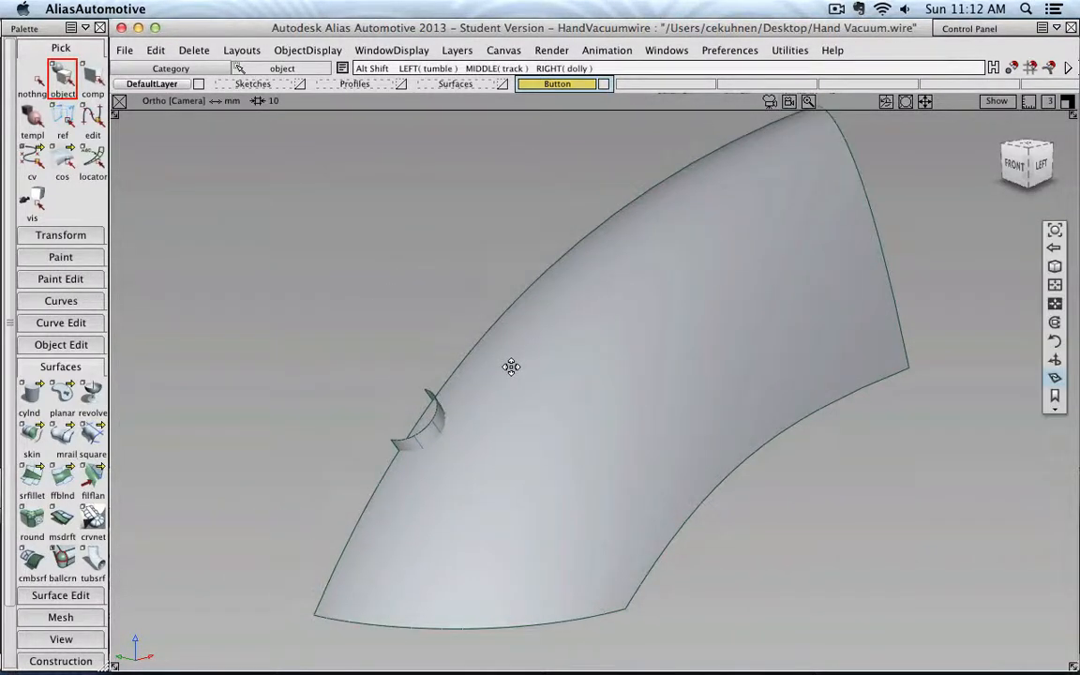
{"action": "double_click", "coordinate": [33, 477]}
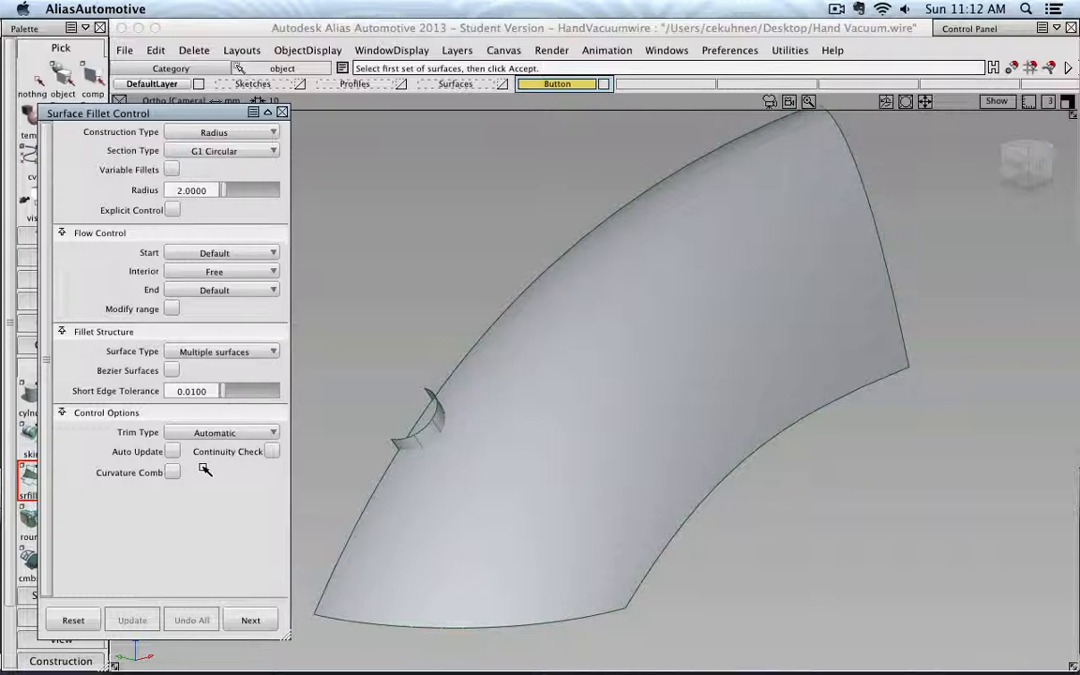
{"action": "left_click", "coordinate": [172, 452]}
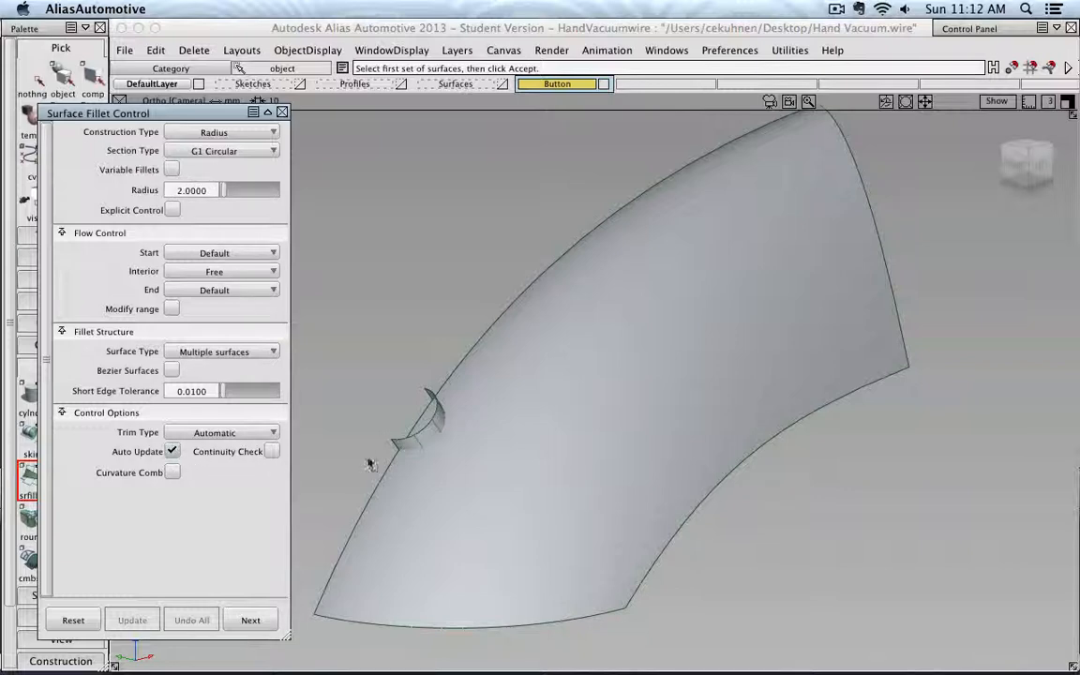
- Pick the offset half-cylinder as the first fillet set and the Monorail surface as the second set
{"action": "left_click_drag", "start_coordinate": [468, 426], "coordinate": [442, 412], "text": "alt+shift"}
{"action": "middle_click_drag", "start_coordinate": [442, 413], "coordinate": [498, 357], "text": "alt+shift"}
{"action": "right_click_drag", "start_coordinate": [497, 357], "coordinate": [440, 371], "text": "alt+shift"}
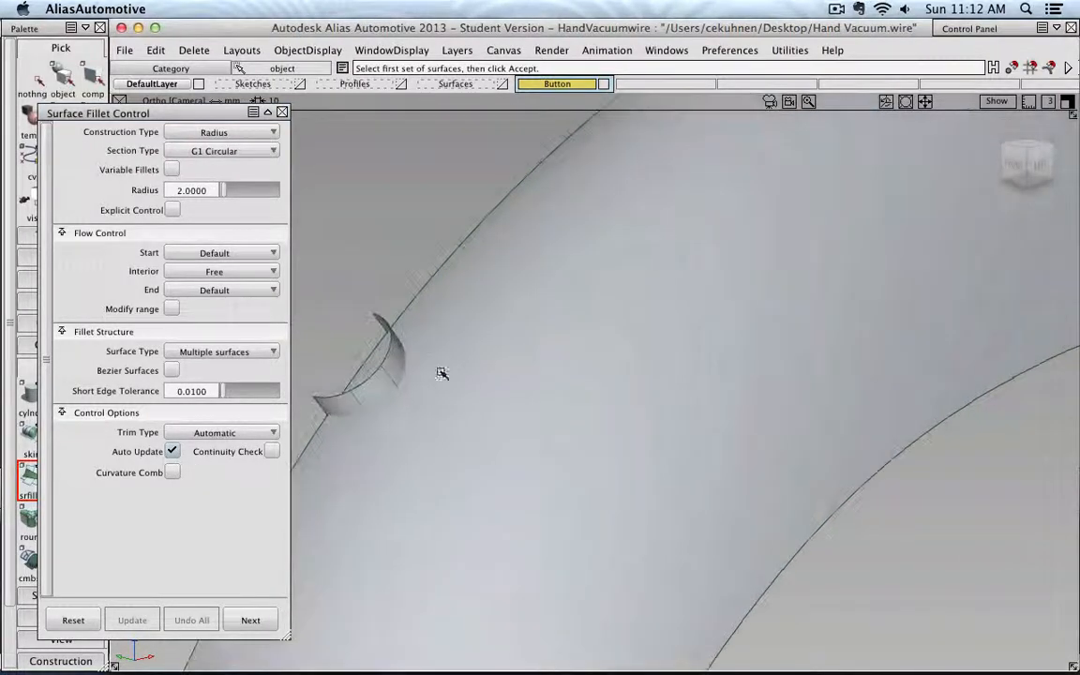
{"action": "left_click", "coordinate": [393, 371]}
{"action": "left_click", "coordinate": [1041, 646]}
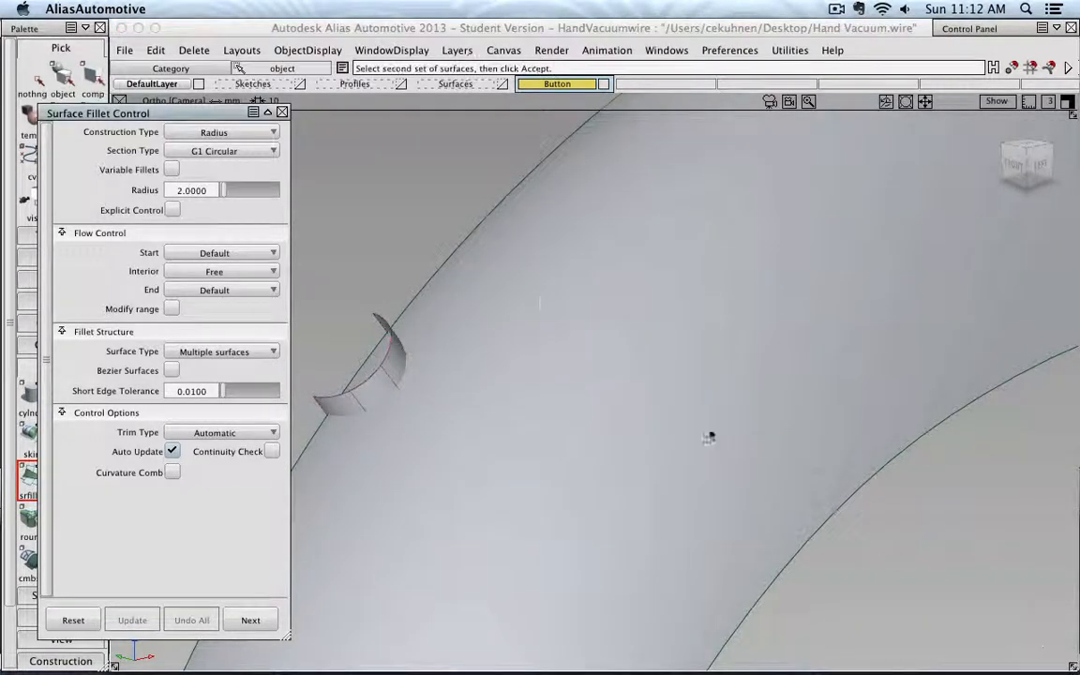
{"action": "left_click", "coordinate": [523, 295]}
{"action": "left_click", "coordinate": [1041, 649]}
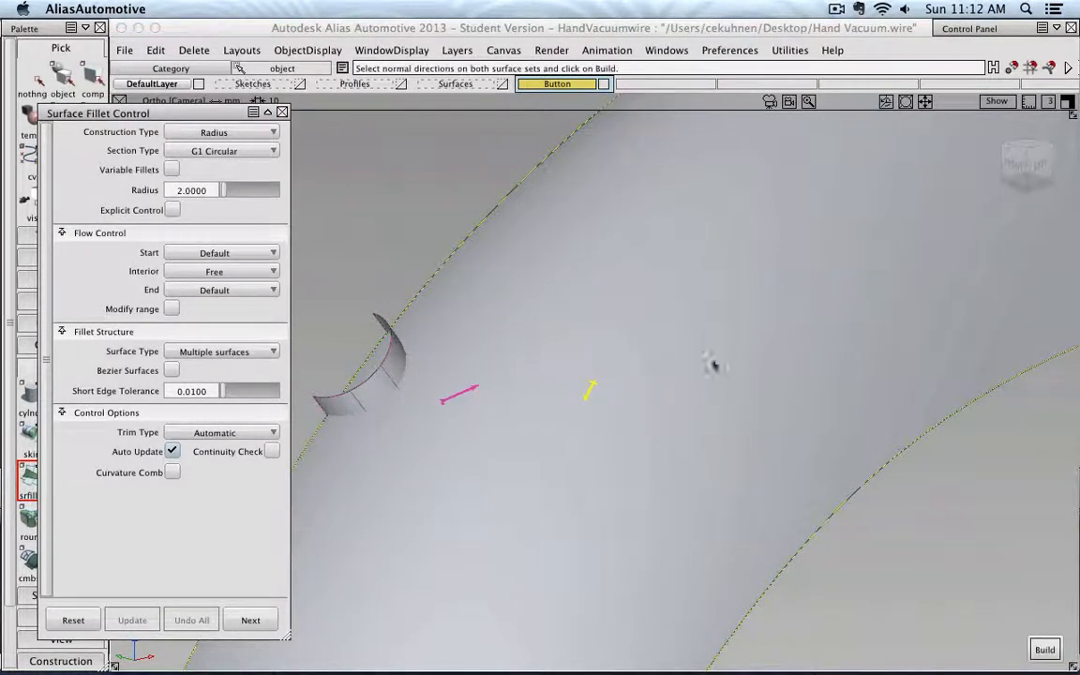
- Flip the fillet normals to face each other, build the fillet, and close the fillet options
{"action": "left_click_drag", "start_coordinate": [710, 362], "coordinate": [618, 330], "text": "alt+shift"}
{"action": "right_click_drag", "start_coordinate": [618, 330], "coordinate": [646, 328], "text": "alt+shift"}
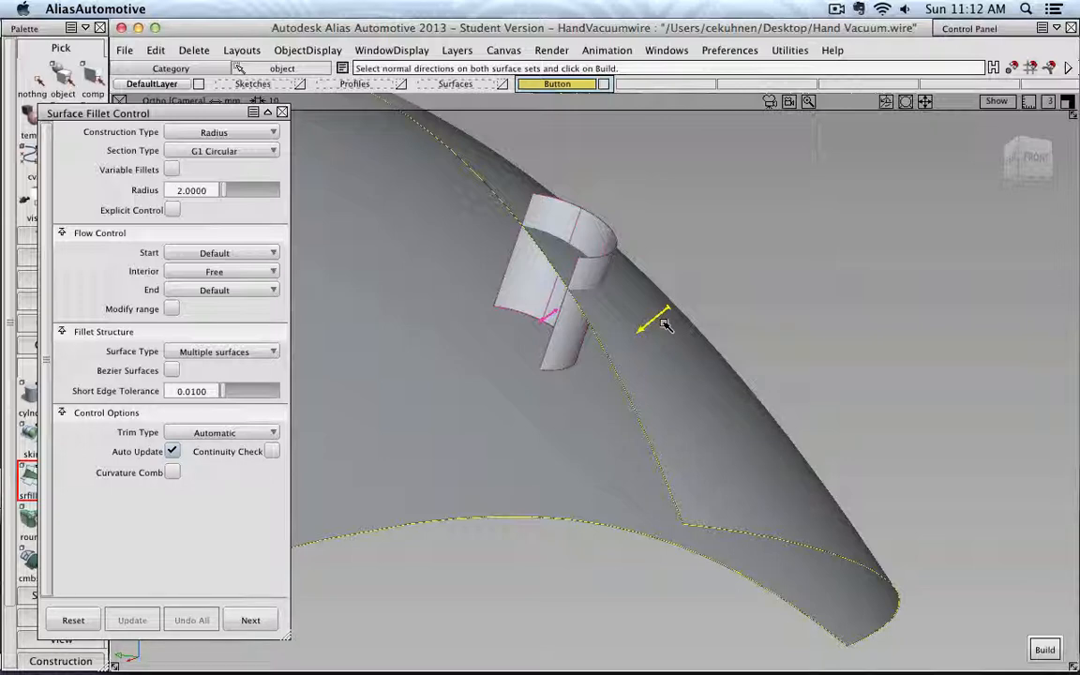
{"action": "left_click_drag", "start_coordinate": [622, 316], "coordinate": [687, 354], "text": "alt+shift"}
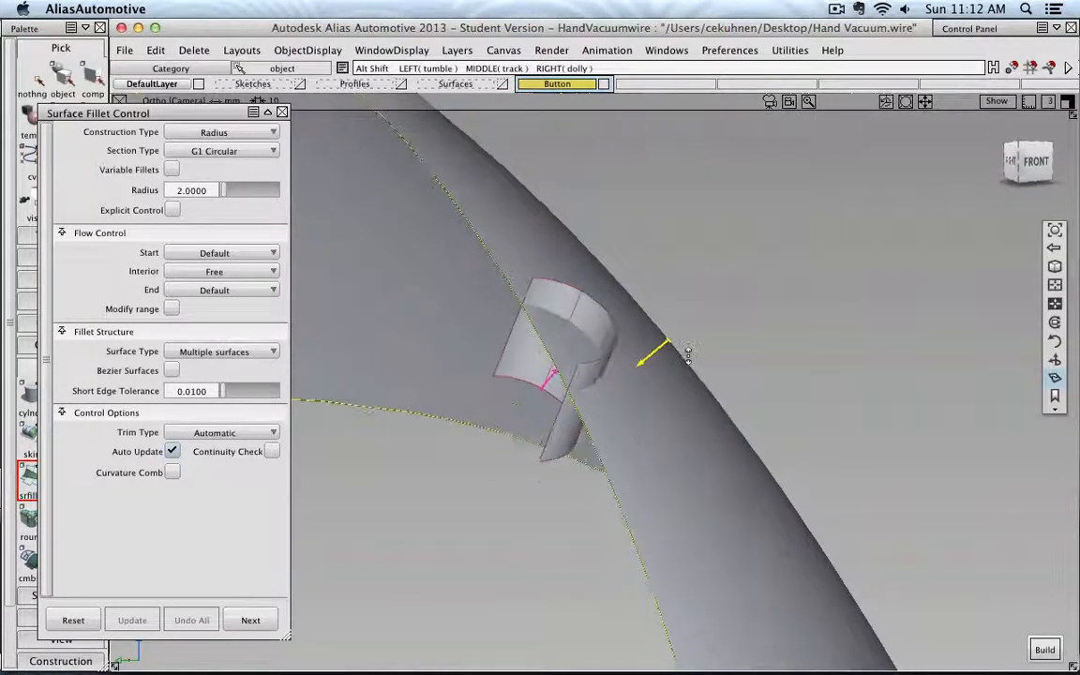
{"action": "left_click", "coordinate": [550, 379]}
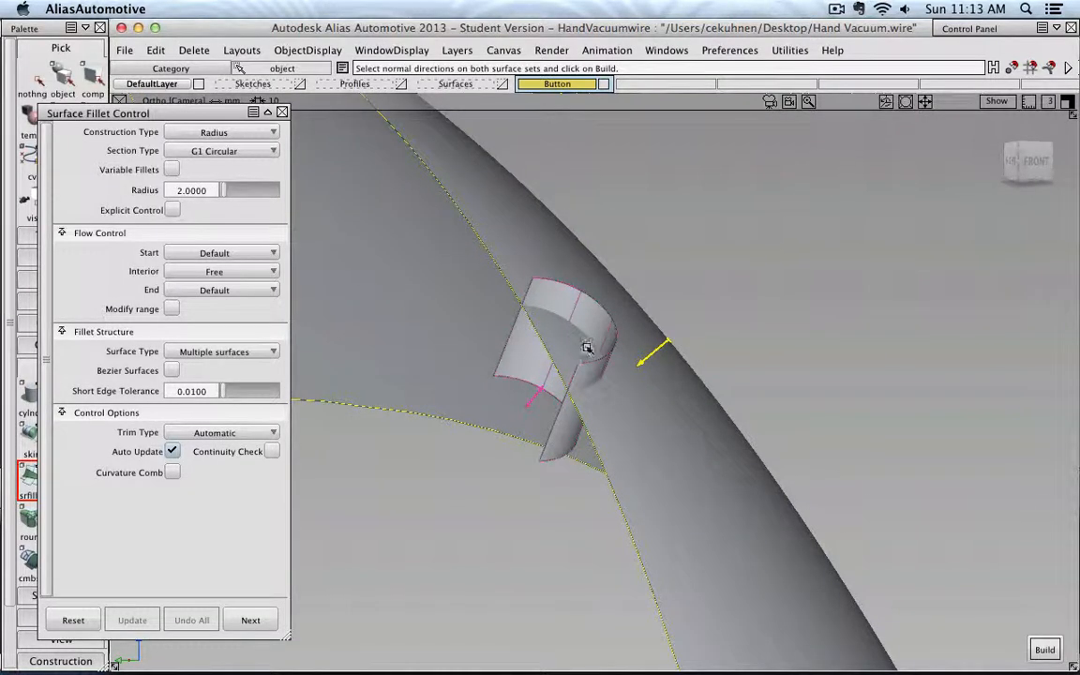
{"action": "scroll", "coordinate": [599, 343], "scroll_direction": "down", "scroll_amount": 4}
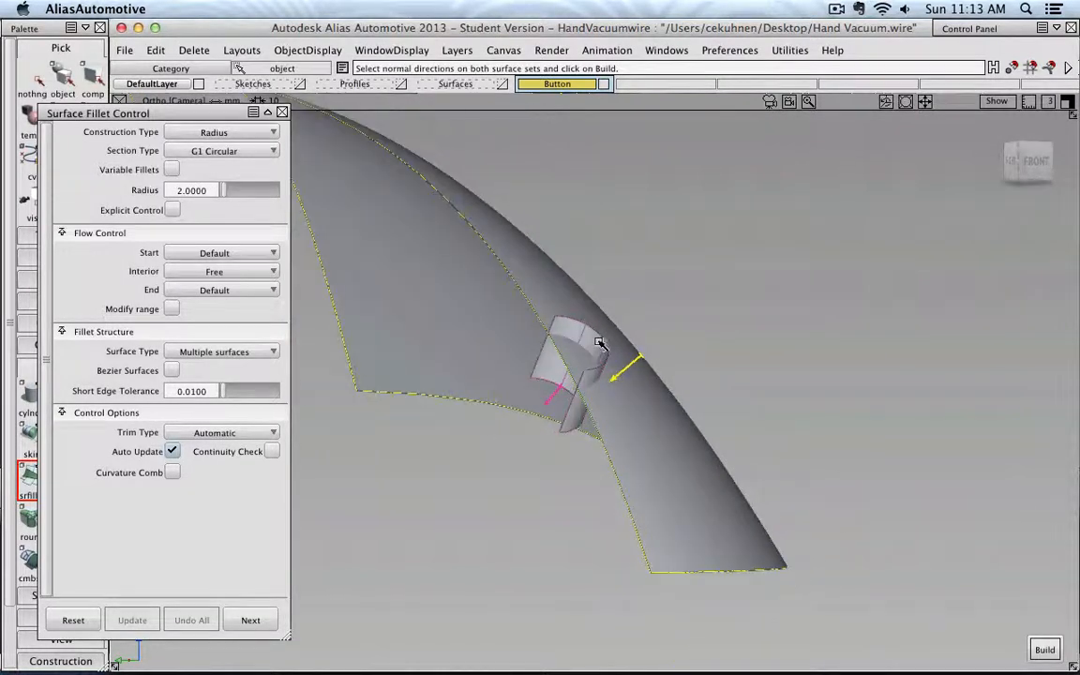
{"action": "left_click", "coordinate": [552, 397]}
{"action": "left_click", "coordinate": [571, 382]}
{"action": "left_click", "coordinate": [1041, 649]}
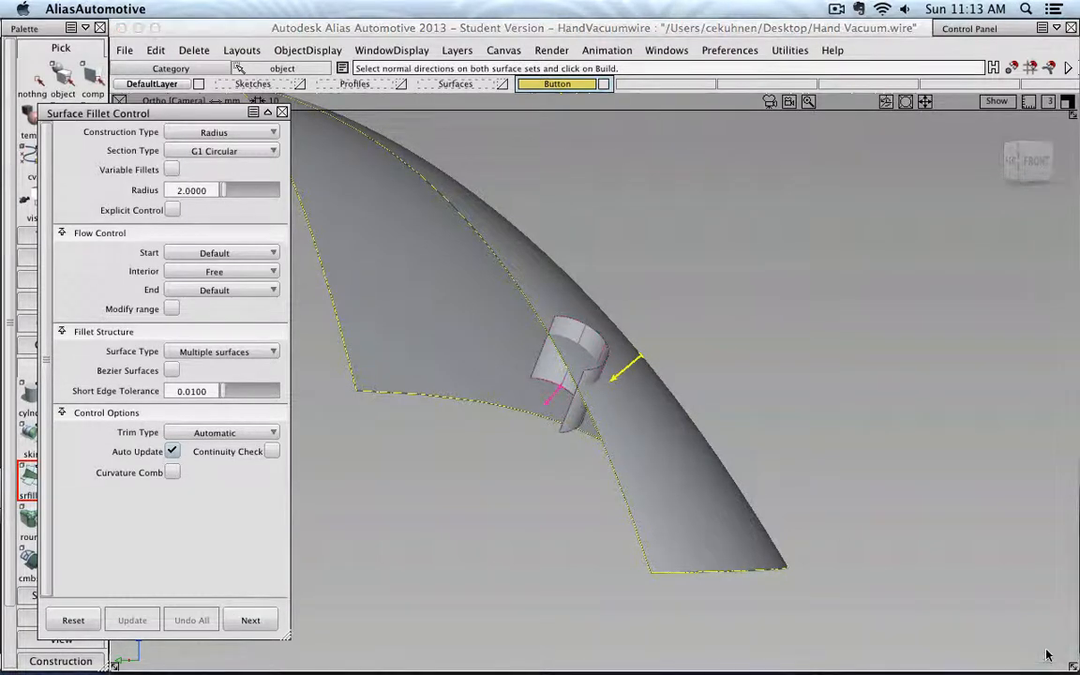
{"action": "left_click_drag", "start_coordinate": [729, 436], "coordinate": [639, 439], "text": "alt+shift"}
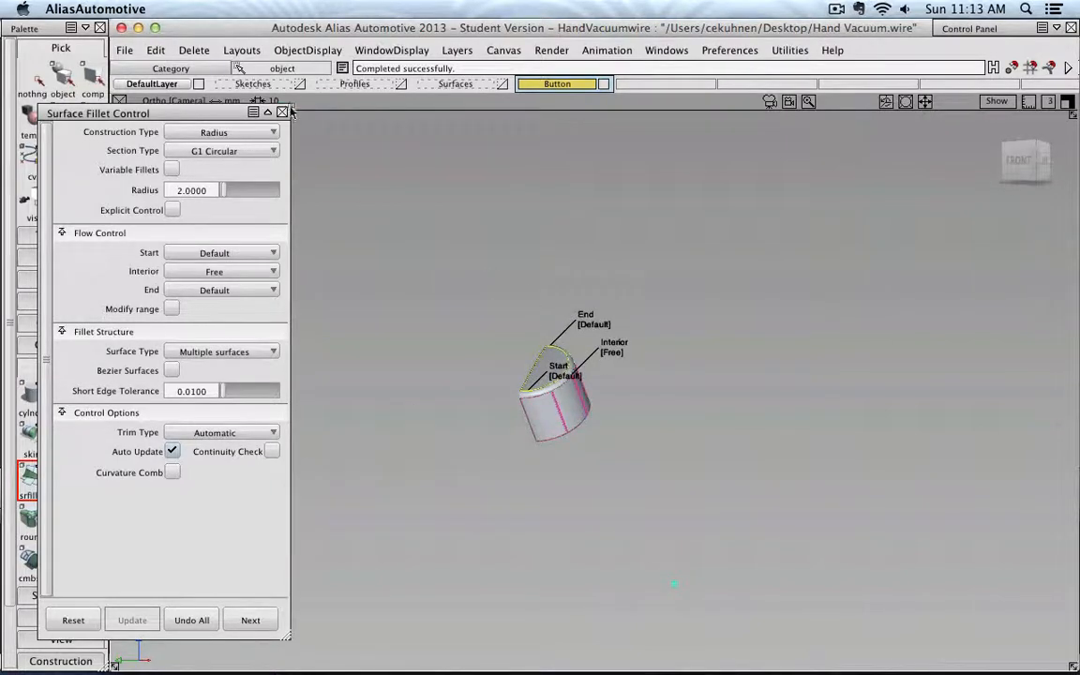
{"action": "left_click", "coordinate": [282, 113]}
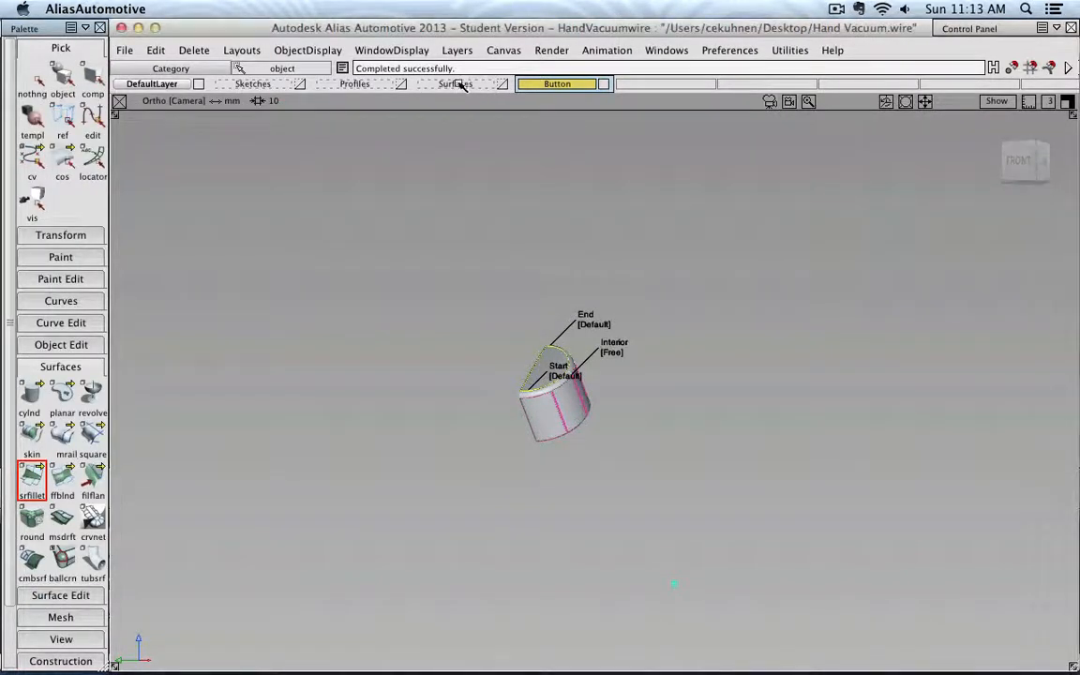
- Show the Surfaces layer, restart Surface Fillet, and pick the button's fillet surface as the first set
{"action": "left_click", "coordinate": [465, 84]}
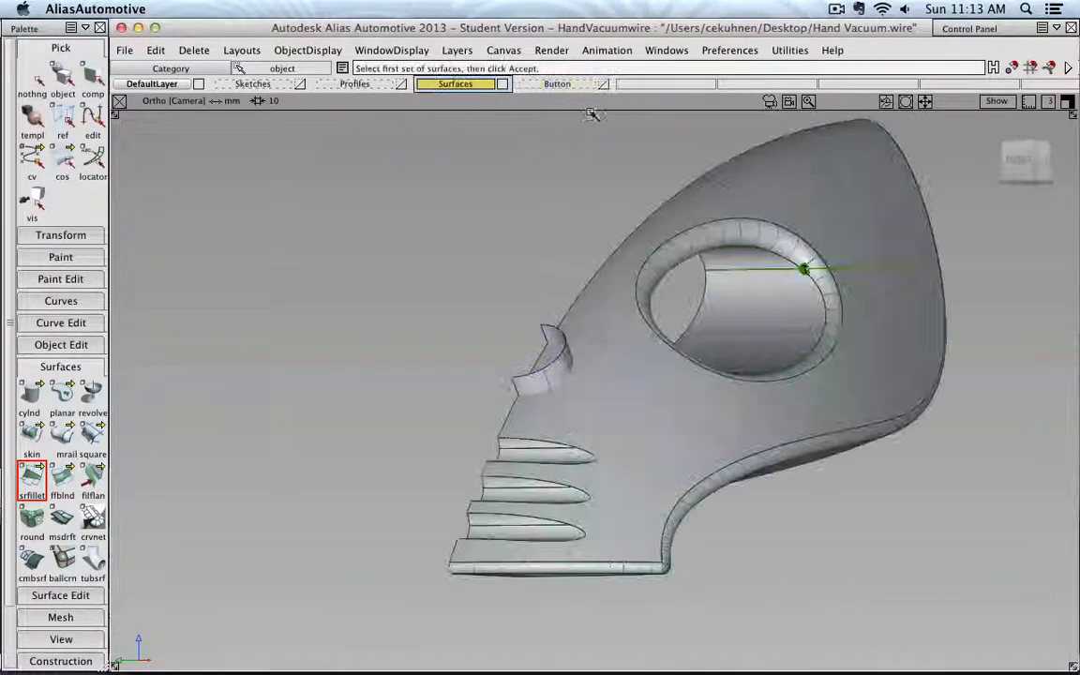
{"action": "left_click", "coordinate": [33, 483]}
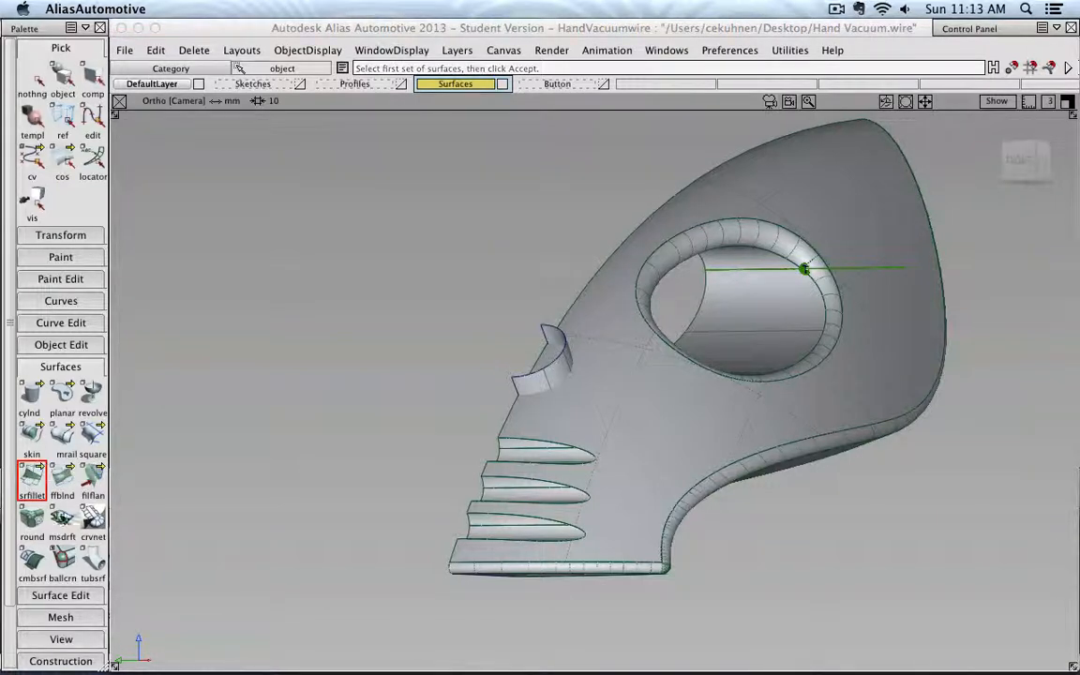
{"action": "scroll", "coordinate": [62, 553], "scroll_direction": "down", "scroll_amount": 4}
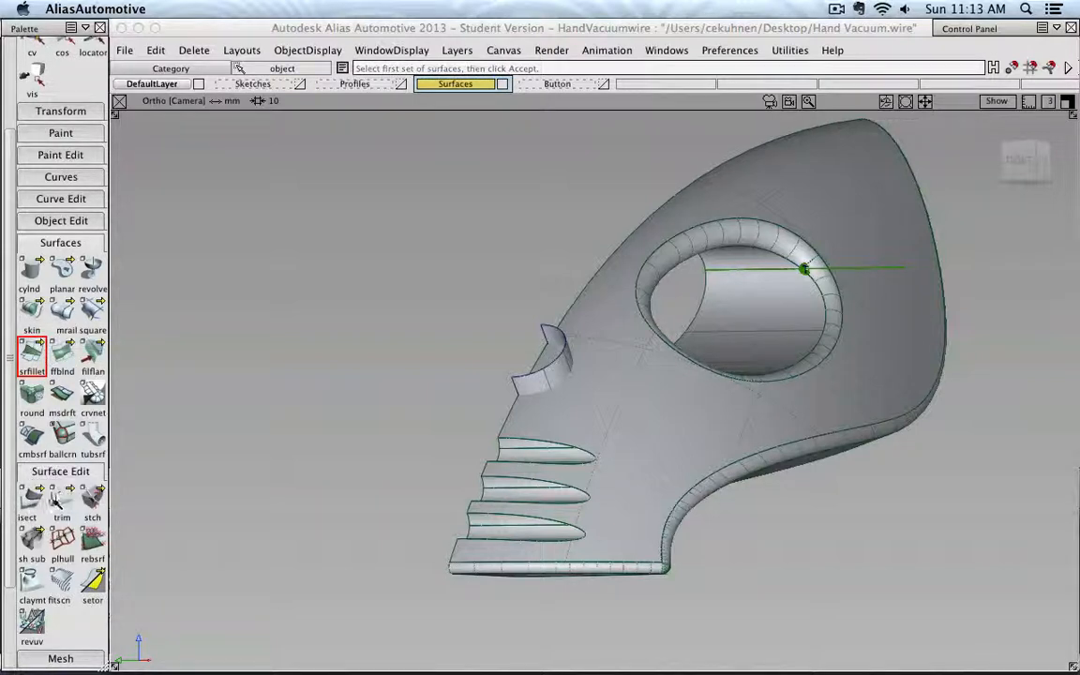
{"action": "scroll", "coordinate": [579, 362], "scroll_direction": "up", "scroll_amount": 3}
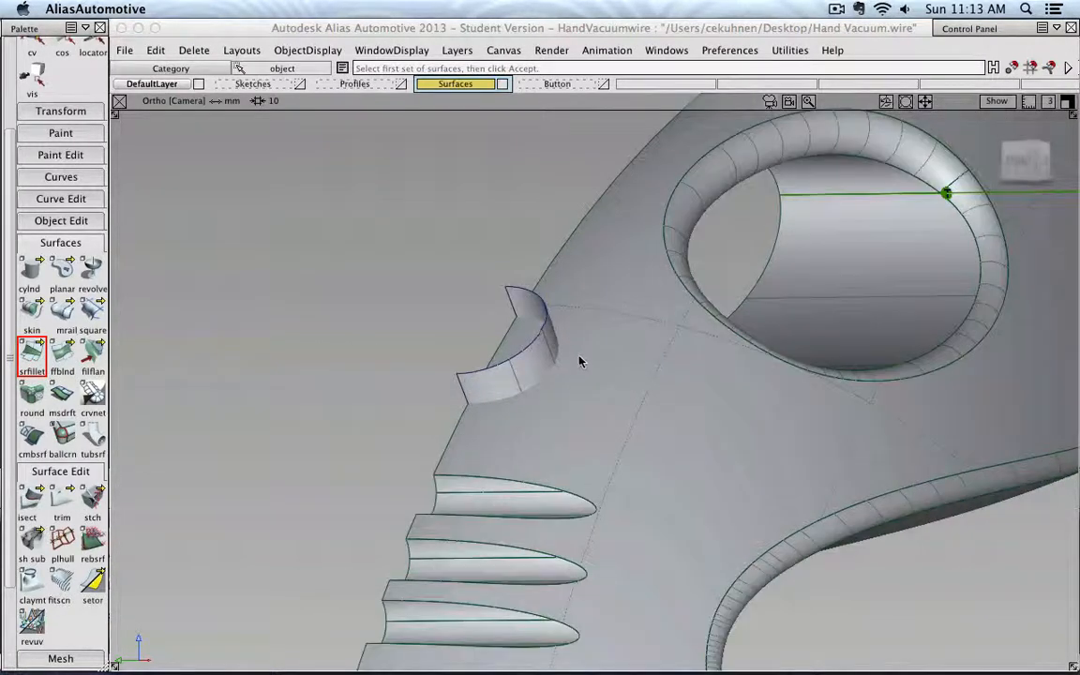
{"action": "left_click_drag", "start_coordinate": [580, 362], "coordinate": [497, 375], "text": "alt+shift"}
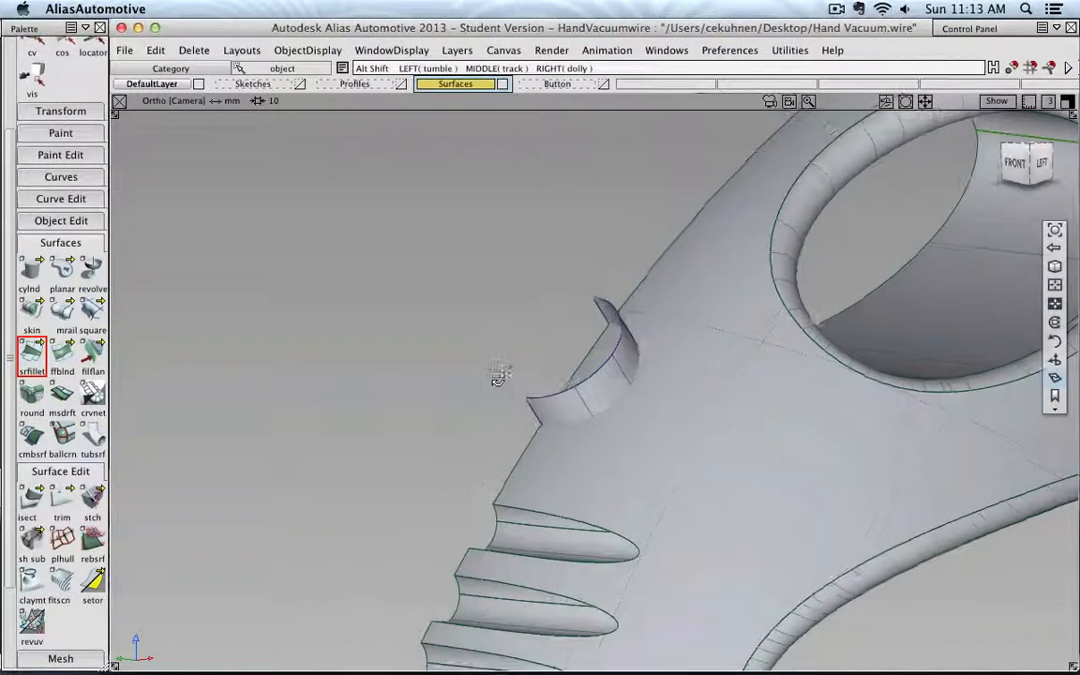
{"action": "double_click", "coordinate": [33, 355]}
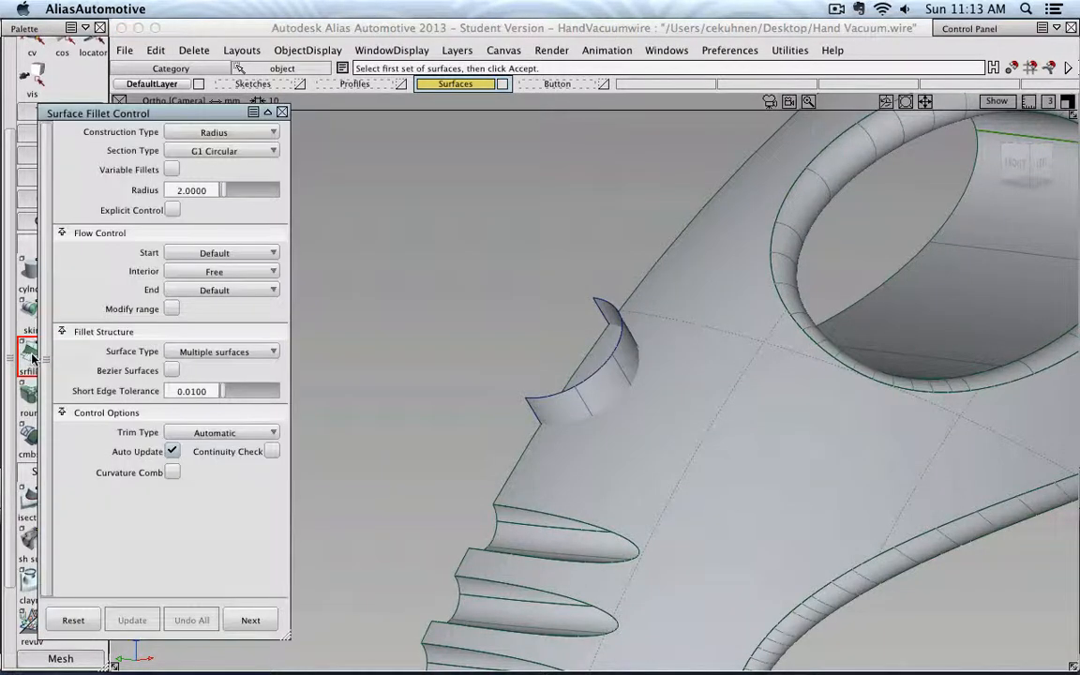
{"action": "left_click", "coordinate": [628, 369]}
{"action": "left_click", "coordinate": [1030, 643]}
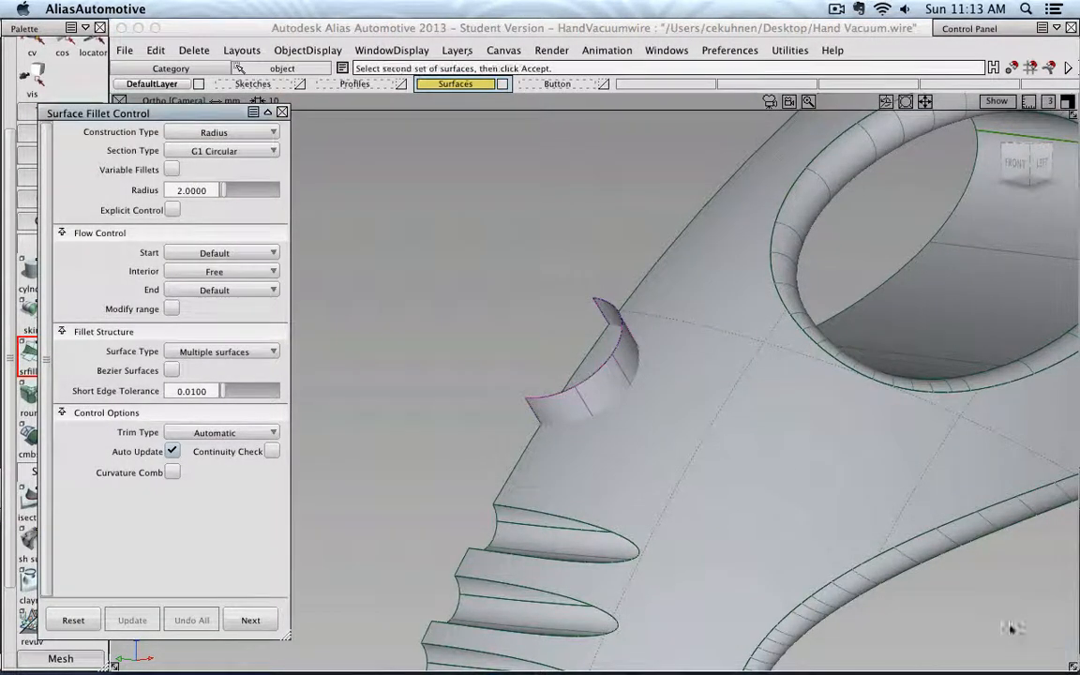
- Pick the handle surfaces as the second set, build the 2 mm fillet, and close the fillet options
{"action": "left_click", "coordinate": [686, 318]}
{"action": "left_click", "coordinate": [1032, 645]}
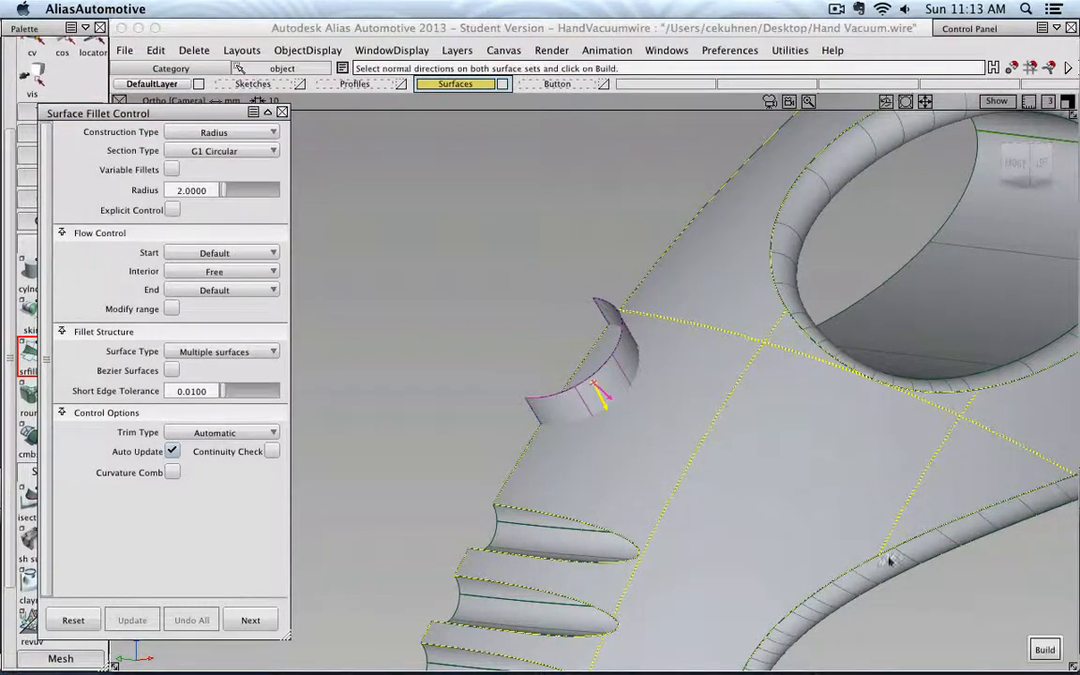
{"action": "scroll", "coordinate": [626, 373], "scroll_direction": "down", "scroll_amount": 3}
{"action": "left_click_drag", "start_coordinate": [626, 374], "coordinate": [906, 371], "text": "alt+shift"}
{"action": "middle_click_drag", "start_coordinate": [907, 370], "coordinate": [526, 363], "text": "alt+shift"}
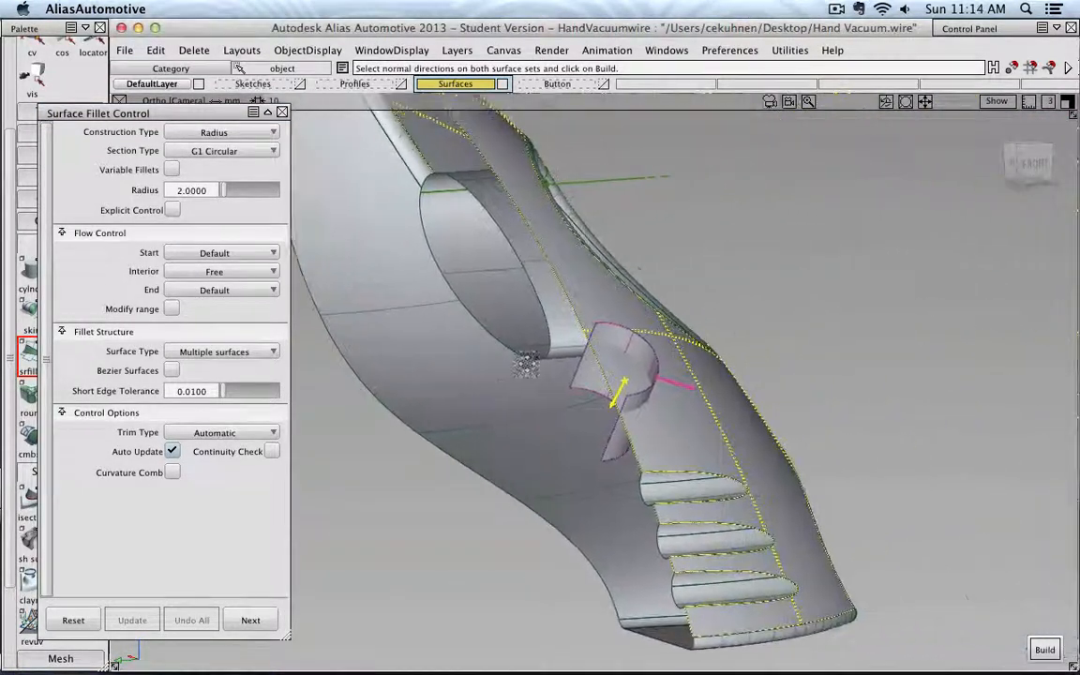
{"action": "mouse_move", "coordinate": [621, 377]}
{"action": "middle_mouse_down", "text": "alt+shift"}
{"action": "mouse_move", "coordinate": [641, 373]}
{"action": "mouse_move", "coordinate": [602, 368]}
{"action": "middle_mouse_up", "text": "alt+shift"}
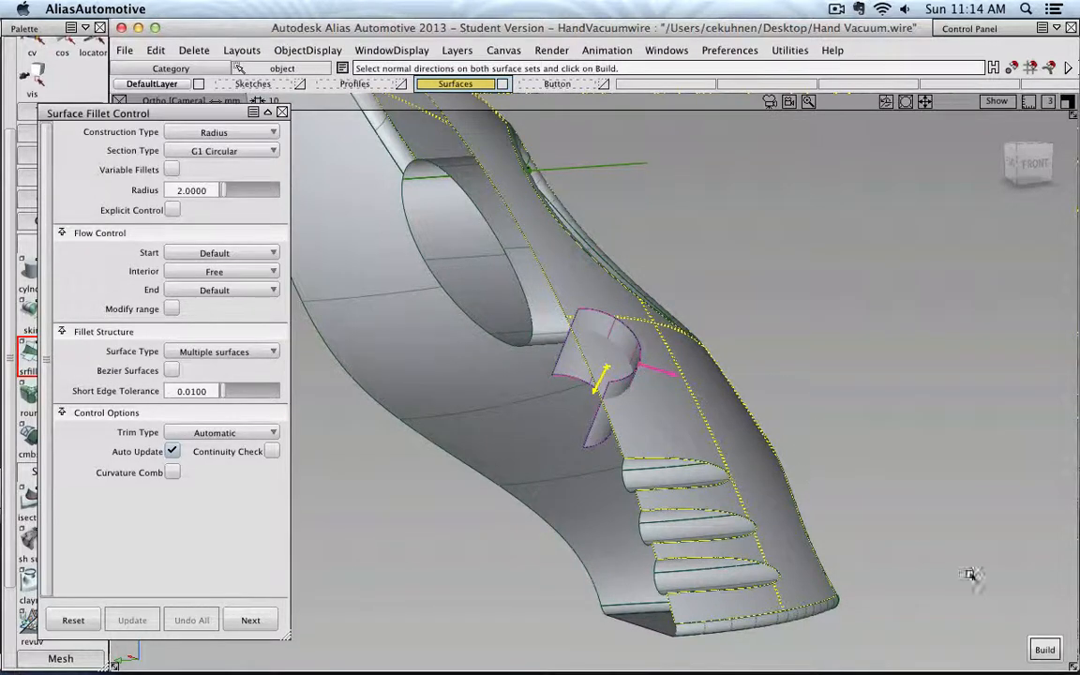
{"action": "left_click", "coordinate": [1044, 649]}
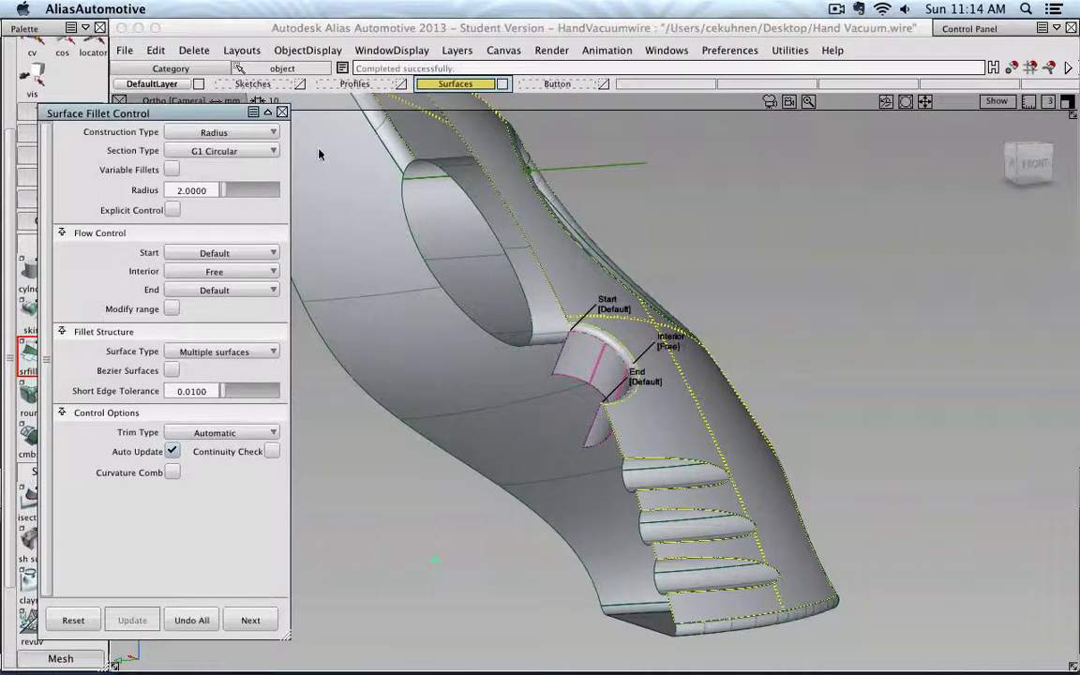
{"action": "left_click", "coordinate": [282, 113]}
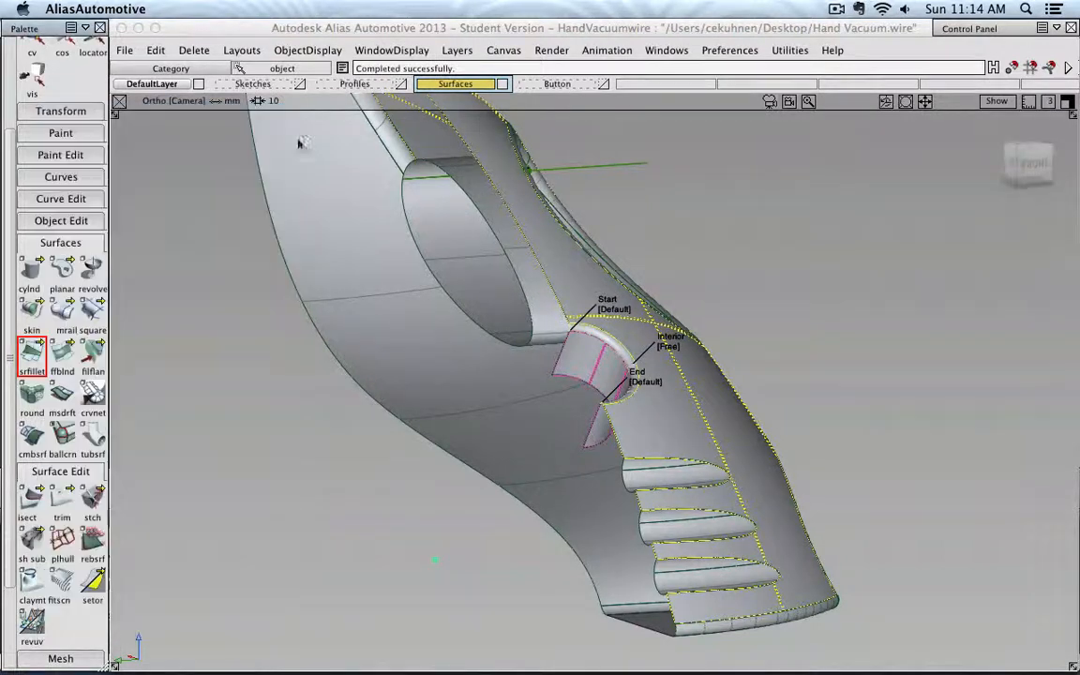
- Orbit around the handle and toggle the Button layer's visibility to inspect the filleted button
{"action": "left_click_drag", "start_coordinate": [778, 302], "coordinate": [561, 300], "text": "alt+shift"}
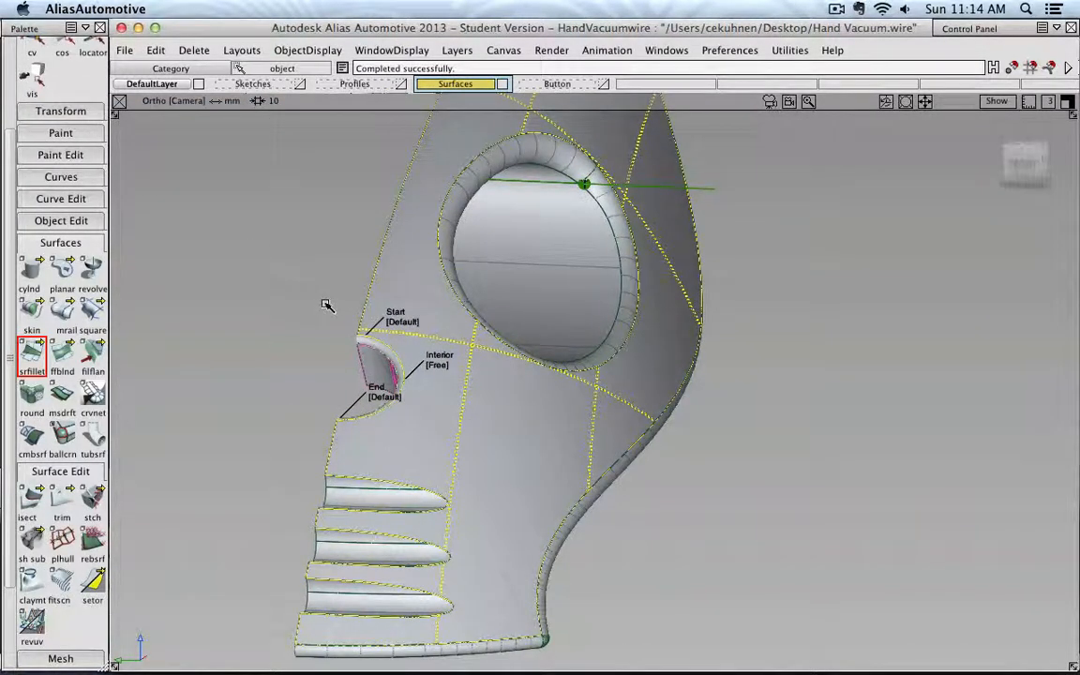
{"action": "left_click_drag", "start_coordinate": [325, 304], "coordinate": [479, 330], "text": "alt+shift"}
{"action": "middle_click_drag", "start_coordinate": [479, 330], "coordinate": [537, 349], "text": "alt+shift"}
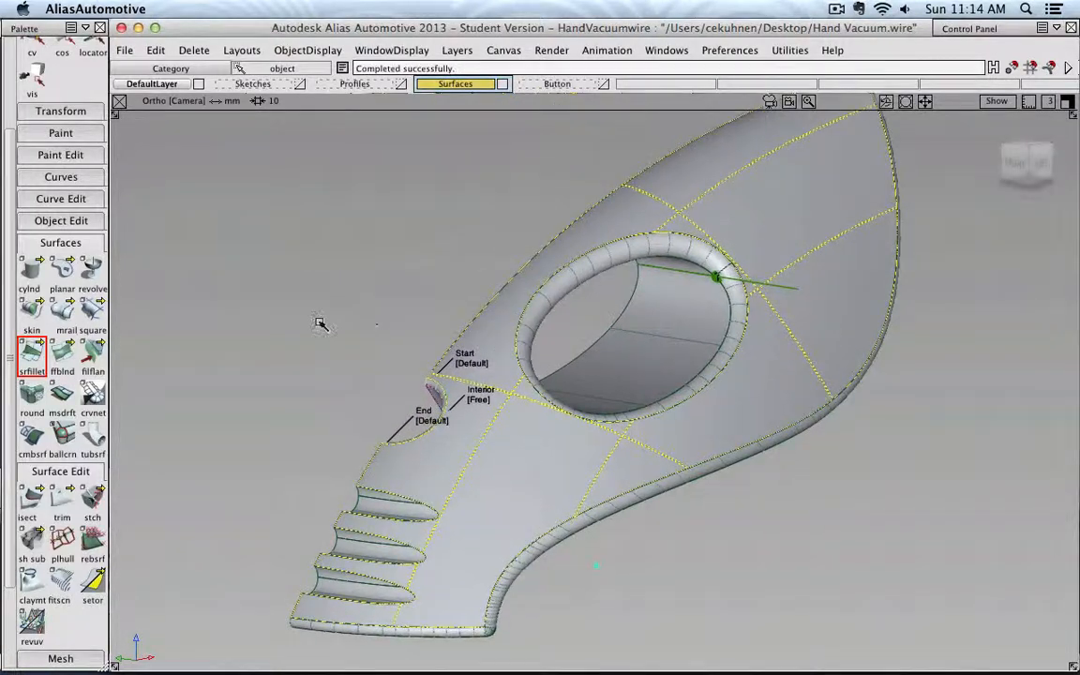
{"action": "left_click_drag", "start_coordinate": [321, 323], "coordinate": [322, 289], "text": "ctrl+shift"}
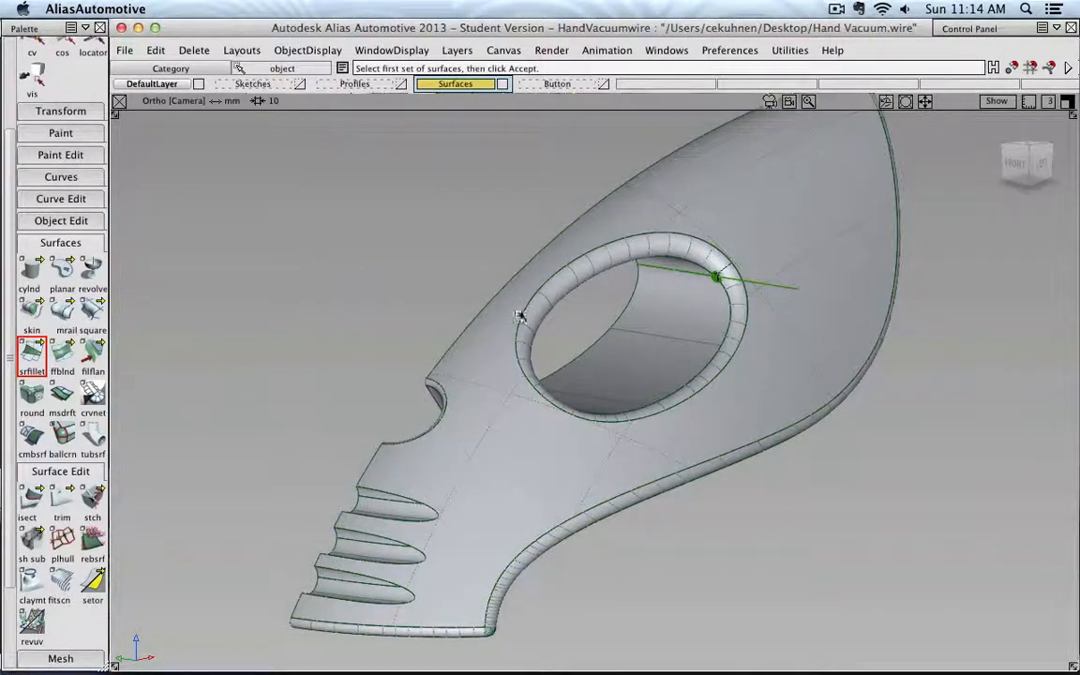
{"action": "left_click", "coordinate": [604, 85]}
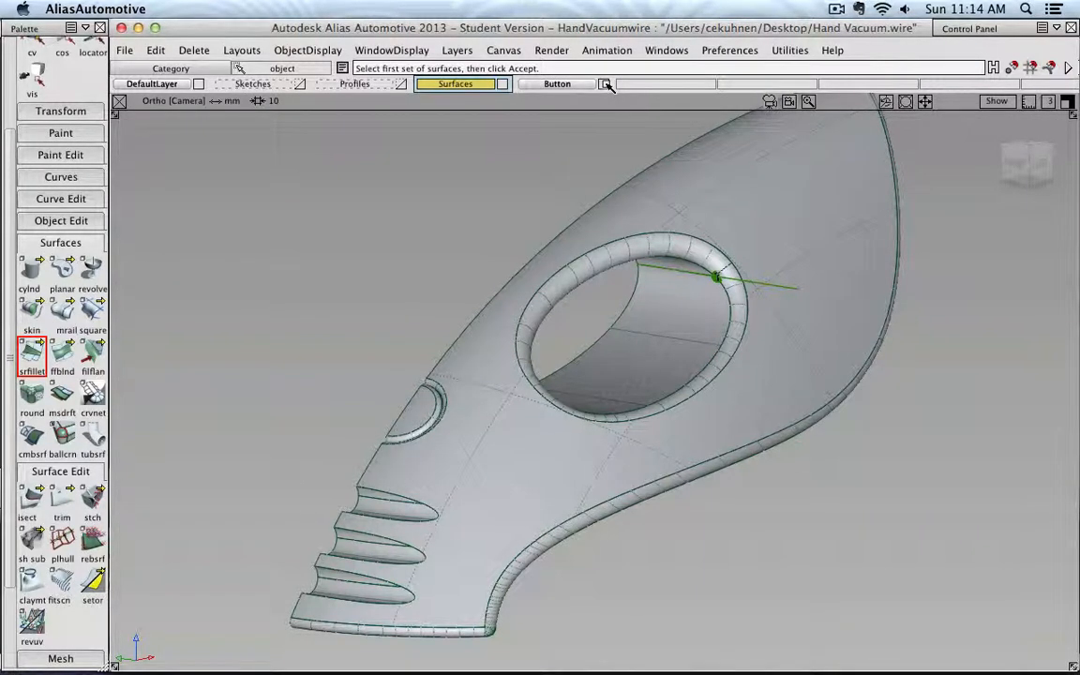
{"action": "left_click", "coordinate": [605, 84]}
{"action": "left_click", "coordinate": [605, 84]}
{"action": "left_click", "coordinate": [605, 84]}
{"action": "left_click", "coordinate": [604, 84]}
{"action": "left_click", "coordinate": [604, 84]}
{"action": "left_click", "coordinate": [605, 84]}
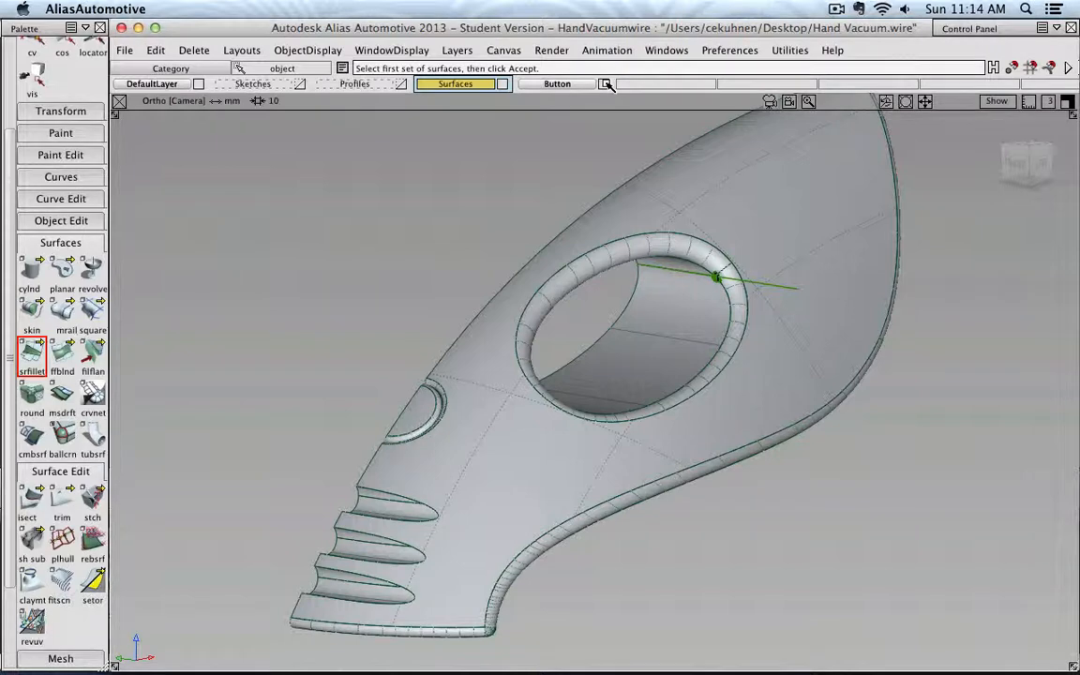
- Make the Profiles layer visible and current again
{"action": "left_click", "coordinate": [403, 85]}
{"action": "left_click", "coordinate": [503, 84]}
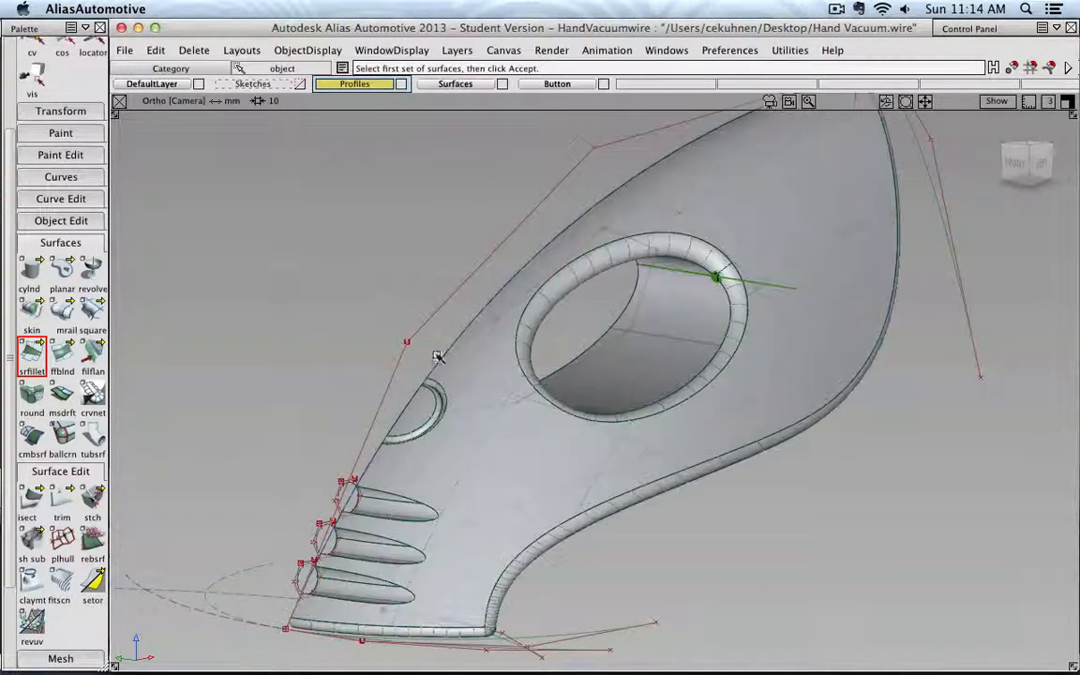
{"action": "scroll", "coordinate": [57, 141], "scroll_direction": "up", "scroll_amount": 4}
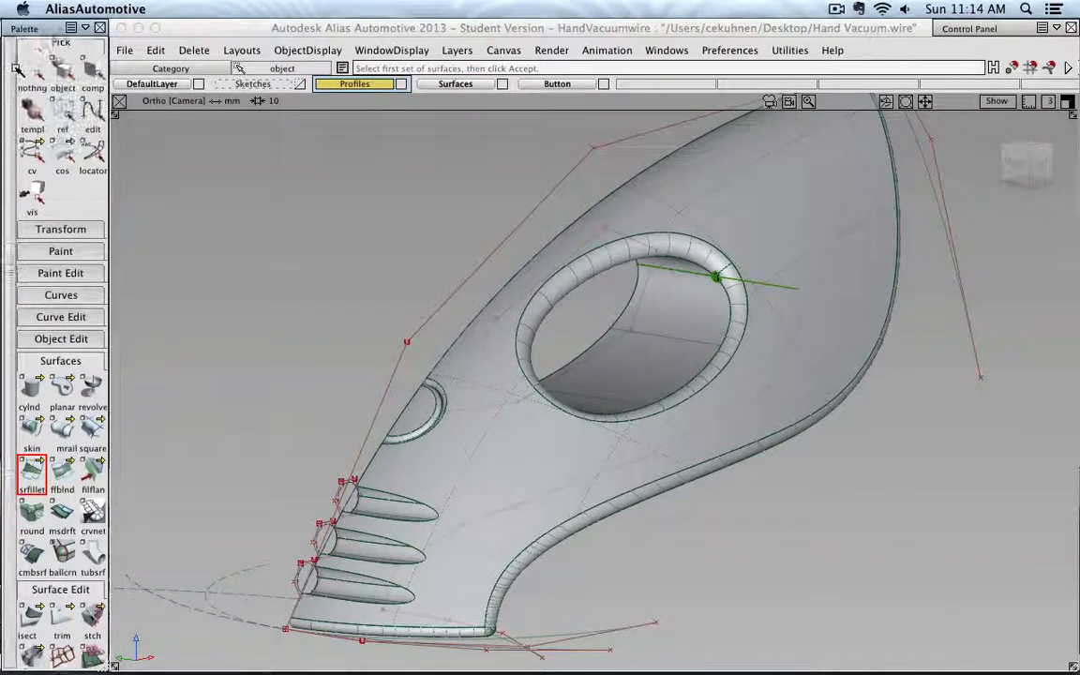
- Pick a CV on the handle's profile curve above the button, then save the file
{"action": "left_click", "coordinate": [32, 159]}
{"action": "left_click", "coordinate": [406, 342]}
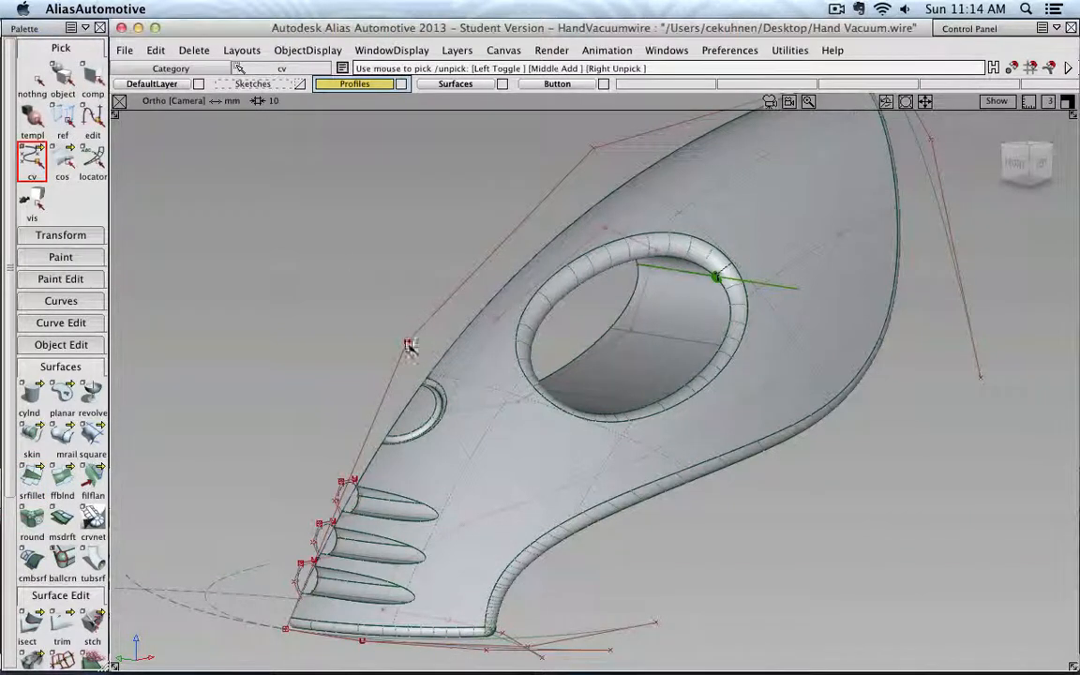
{"action": "left_click_drag", "start_coordinate": [369, 399], "coordinate": [600, 369], "text": "alt+shift"}
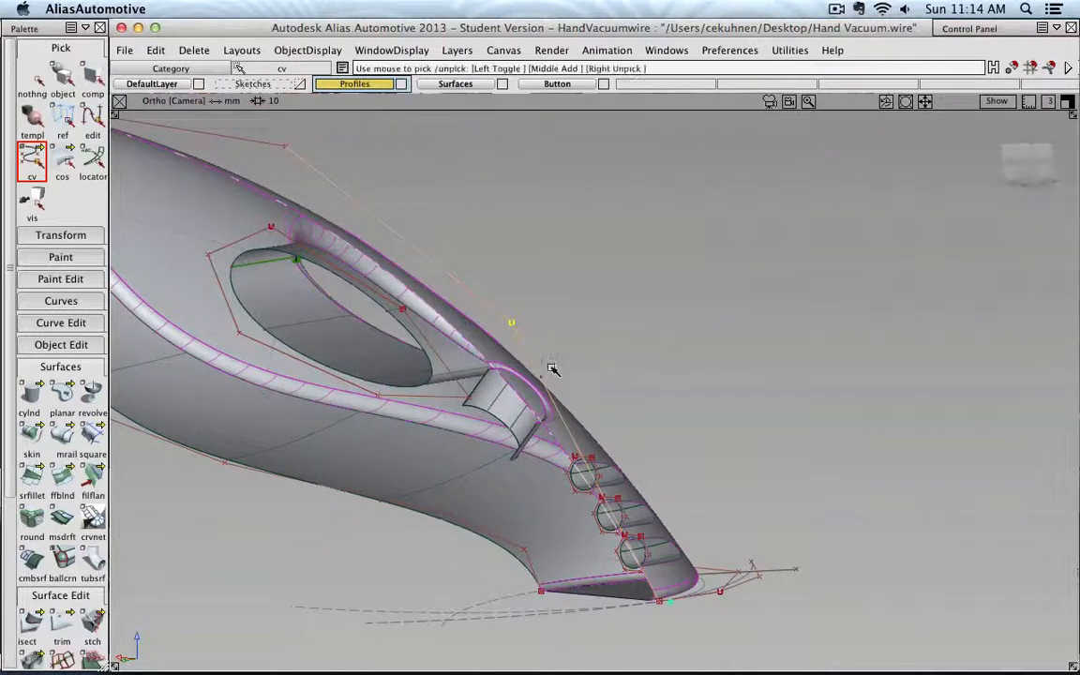
{"action": "right_click_drag", "start_coordinate": [499, 368], "coordinate": [711, 350], "text": "alt+shift"}
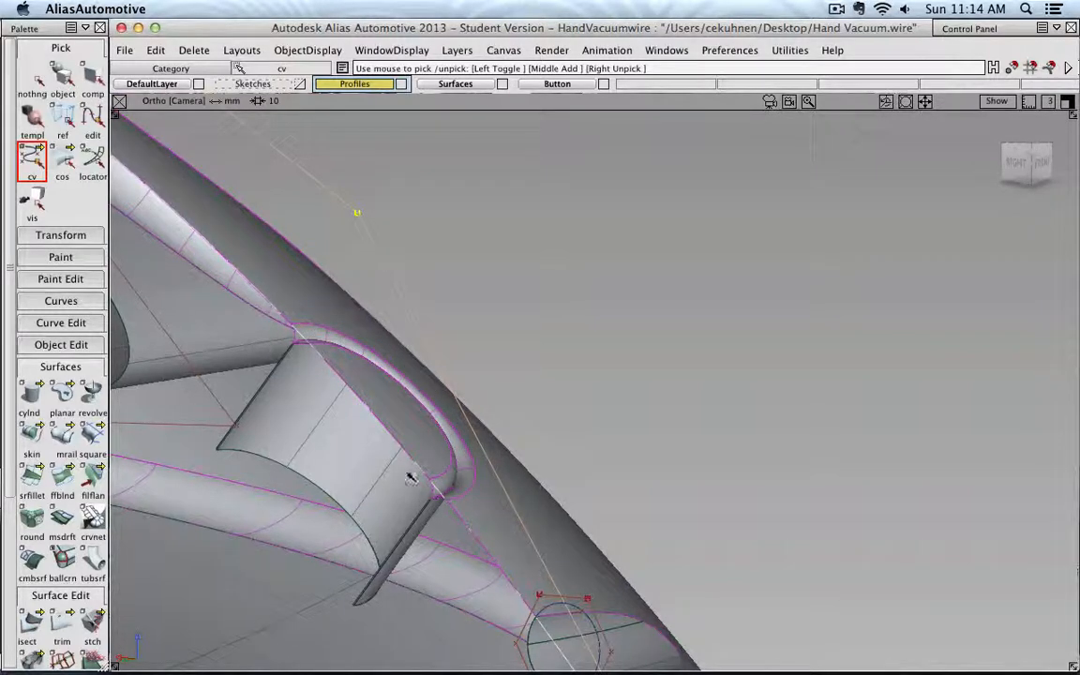
{"action": "left_click", "coordinate": [123, 49]}
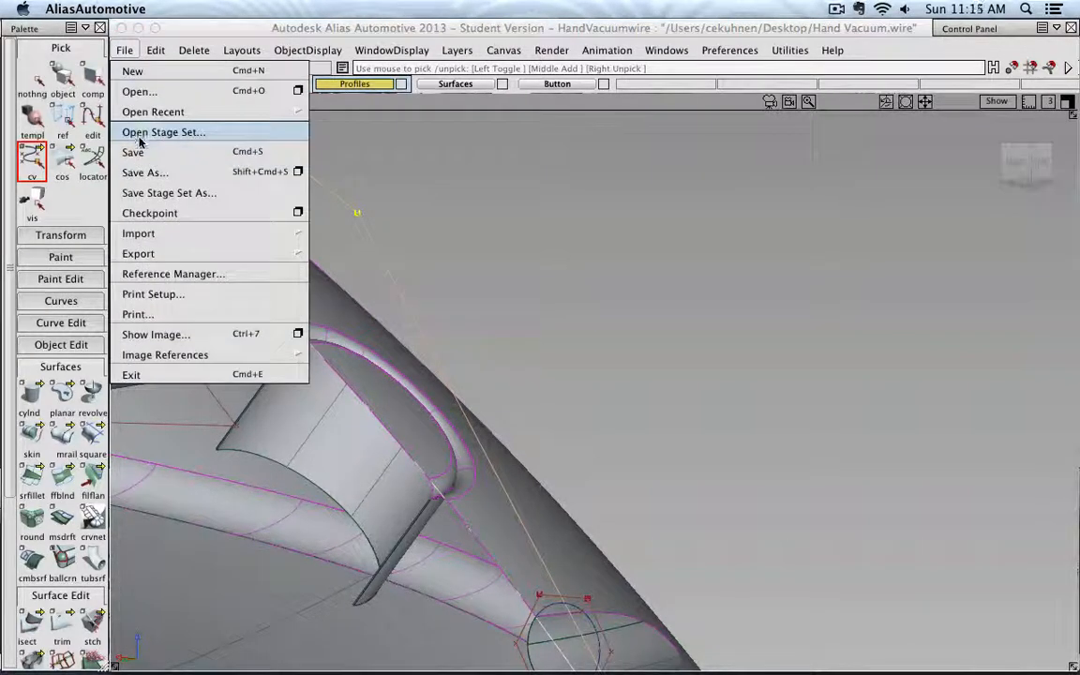
{"action": "left_click", "coordinate": [131, 149]}
- Move the selected profile CV slightly downward to pull the handle surface closer over the button
{"action": "left_click", "coordinate": [60, 234]}
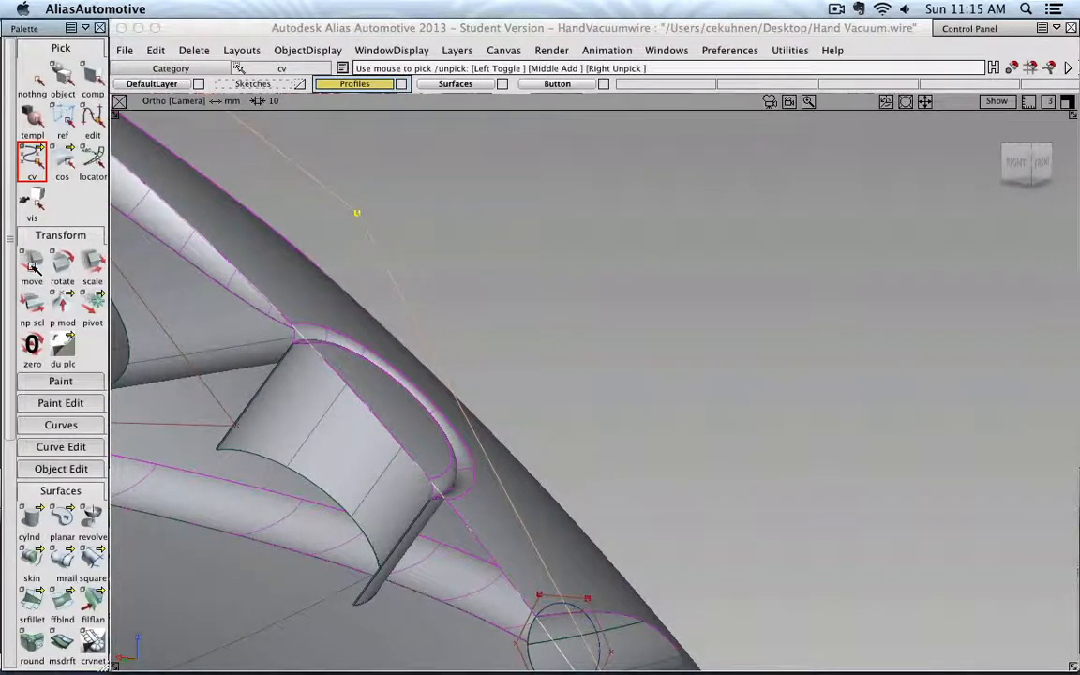
{"action": "left_click", "coordinate": [32, 265]}
{"action": "left_click_drag", "start_coordinate": [574, 196], "coordinate": [571, 230]}
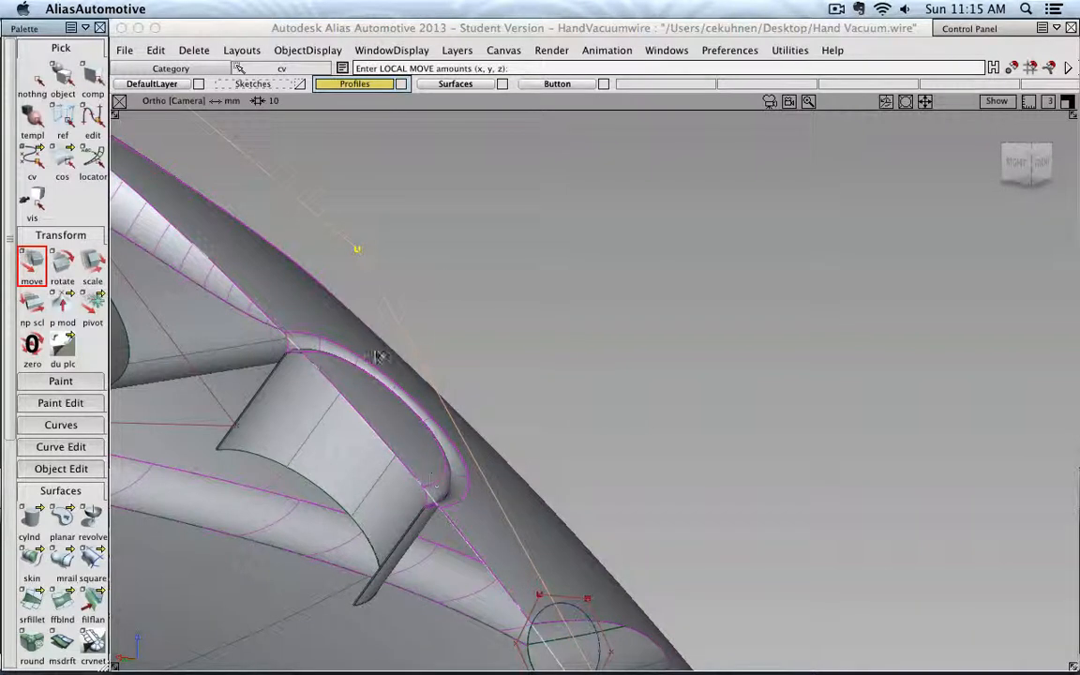
{"action": "scroll", "coordinate": [419, 275], "scroll_direction": "down", "scroll_amount": 8}
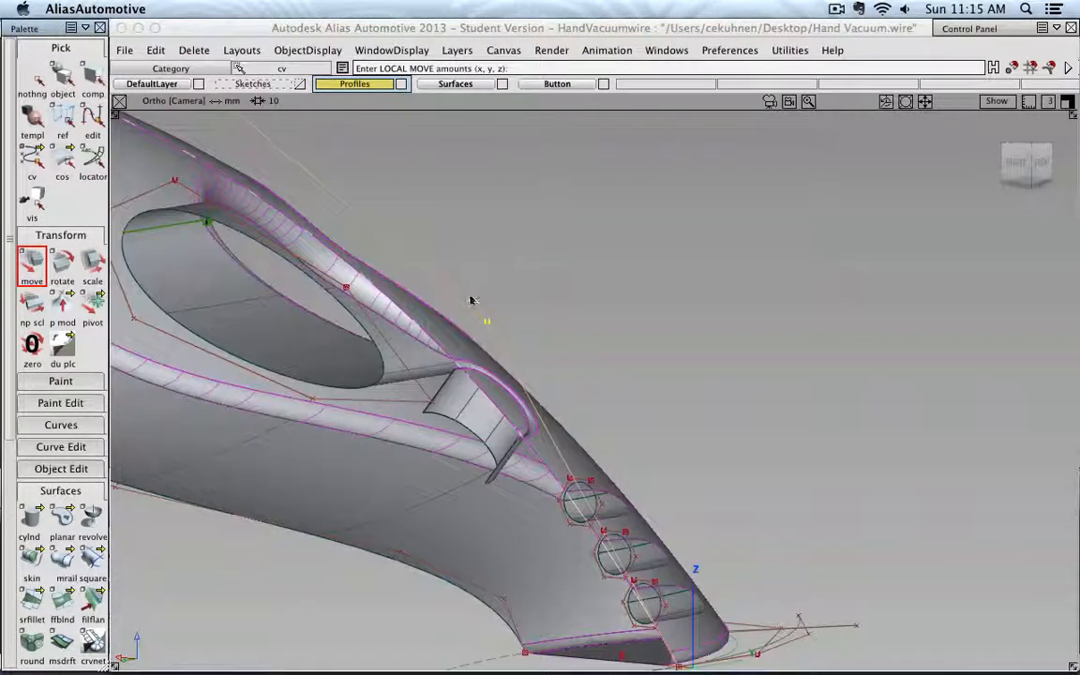